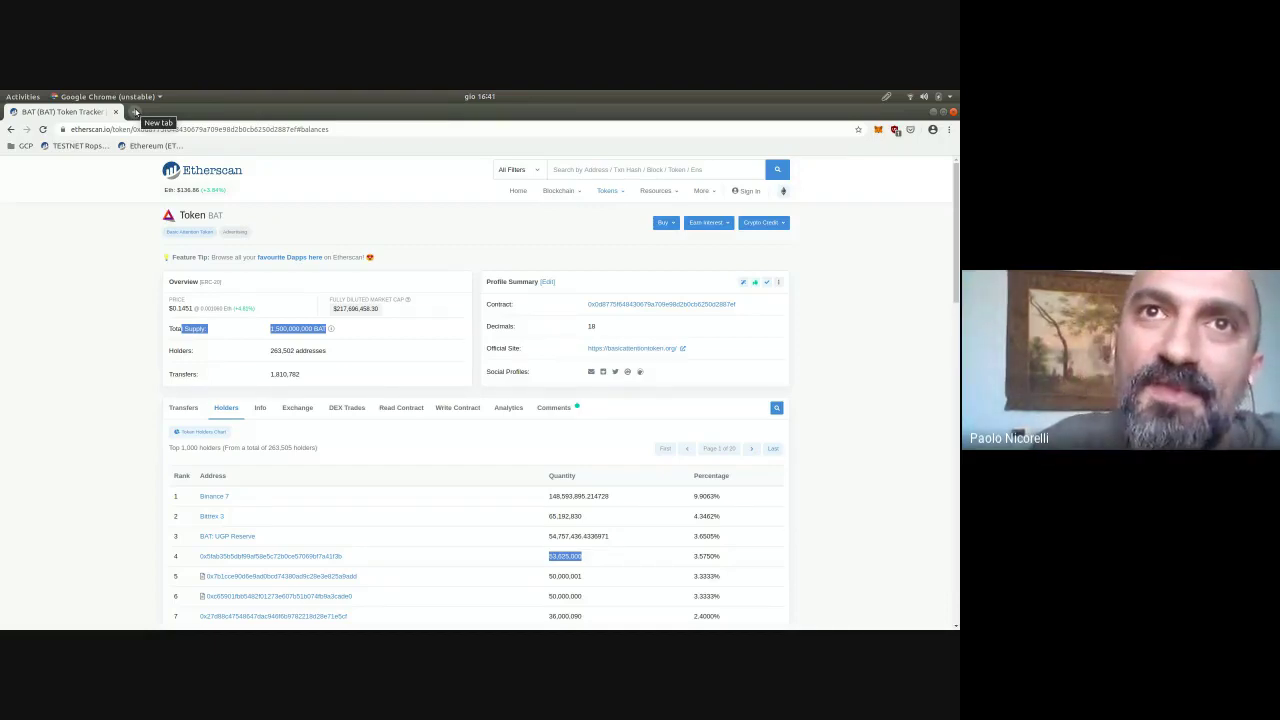
Search the web for metamask in a new browser tab and open the official MetaMask website.
left_click(136, 112)
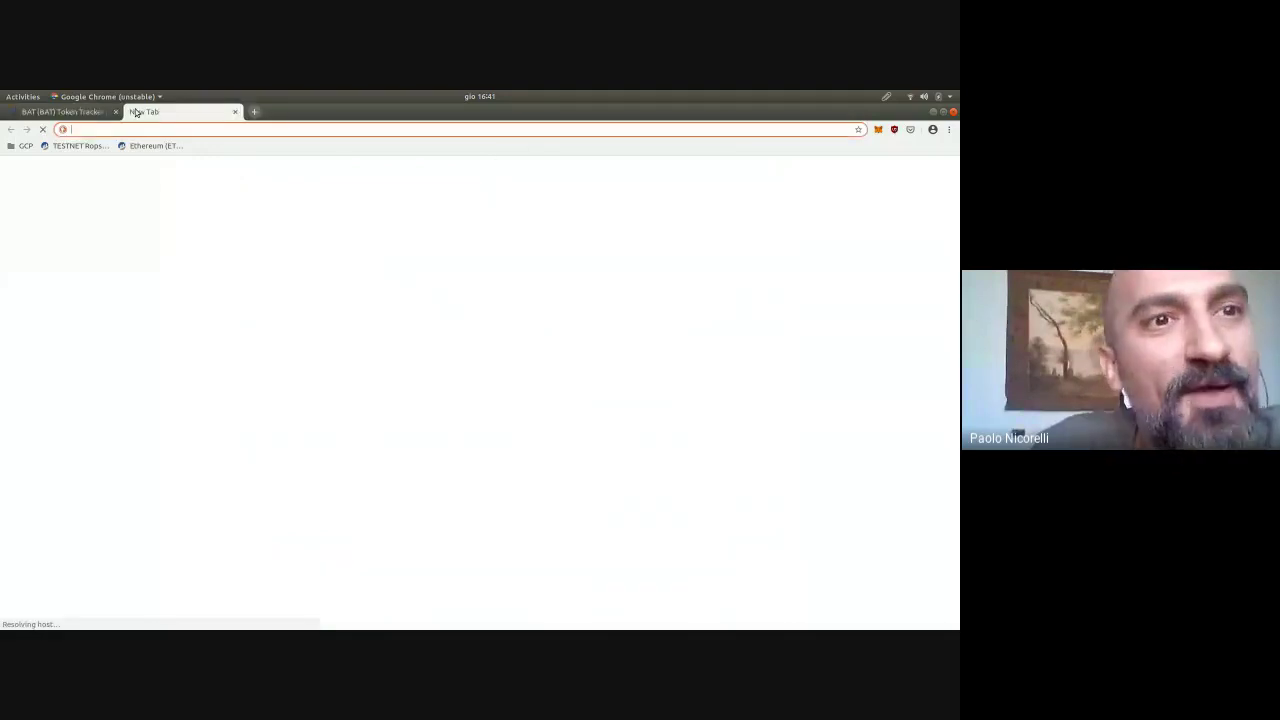
type("metamask")
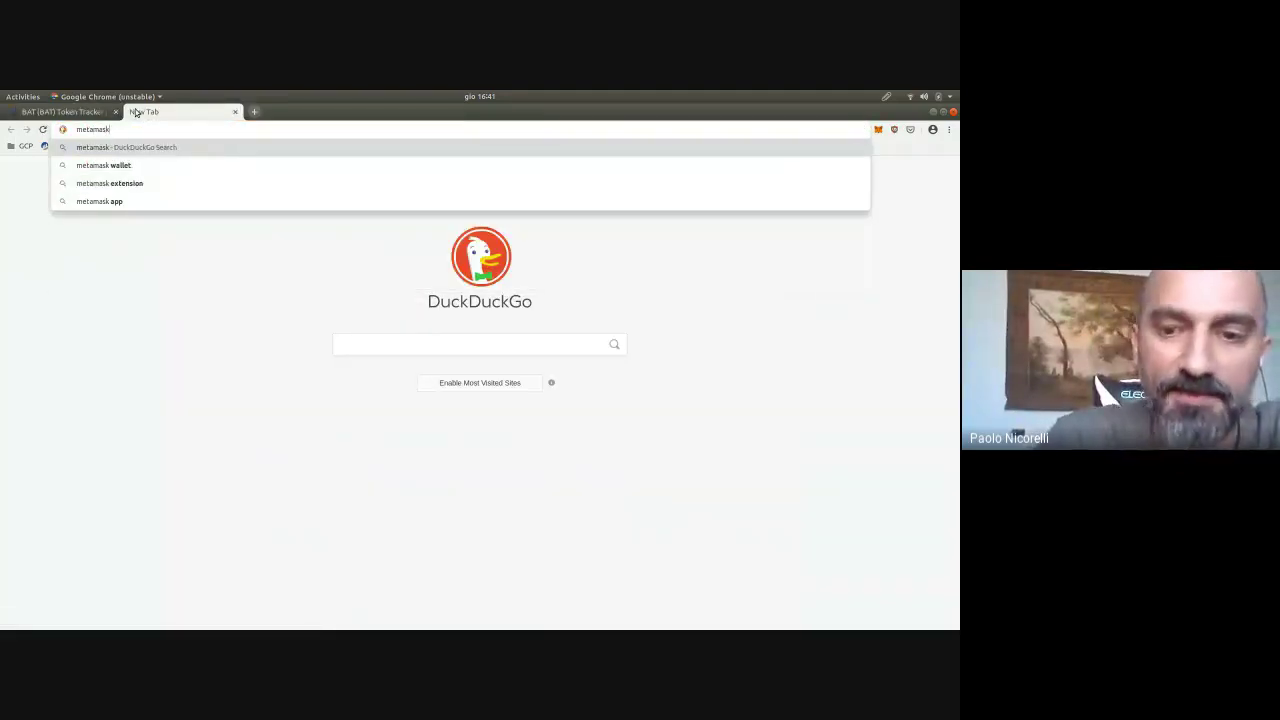
key("Return")
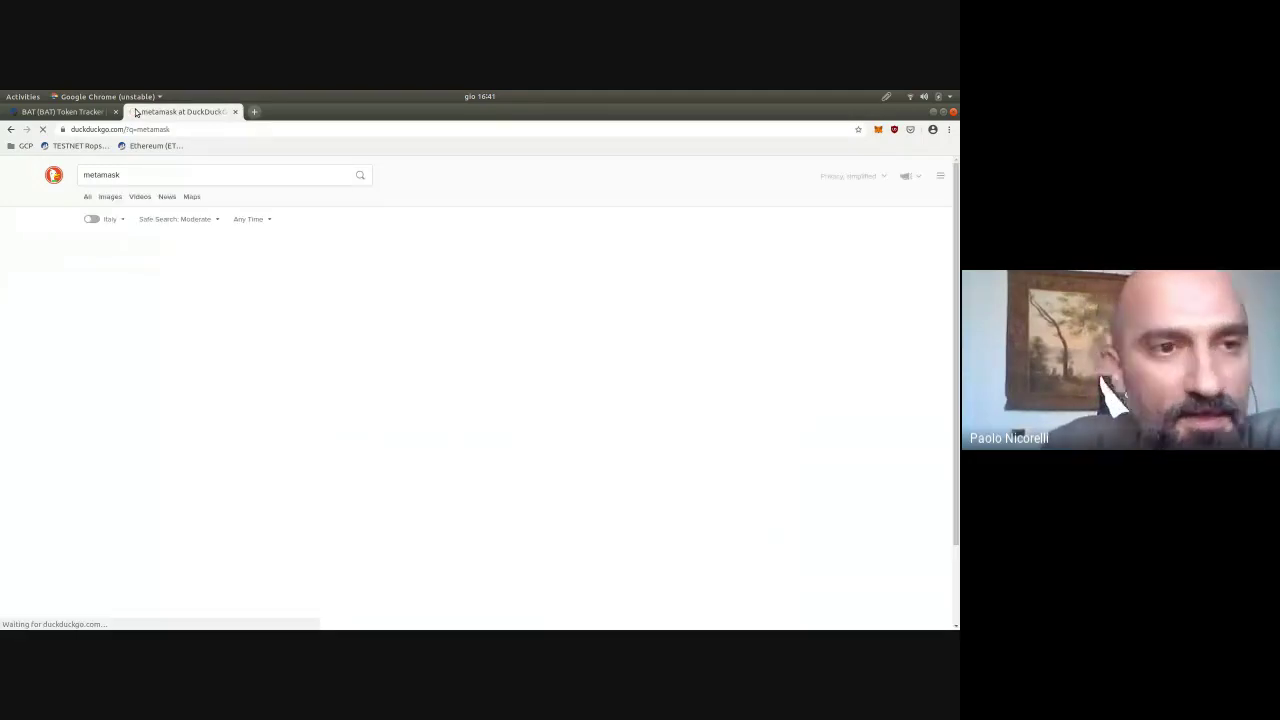
left_click(96, 246)
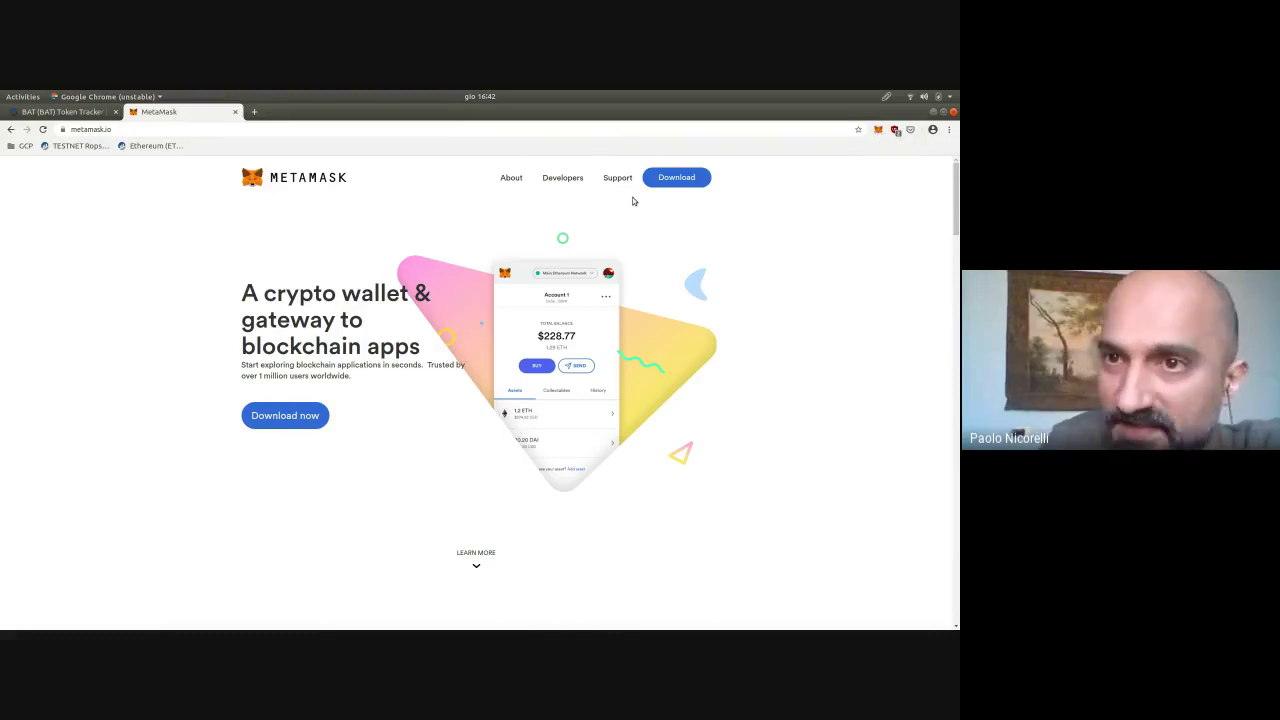
Open the MetaMask wallet extension and log in with the account password.
left_click(878, 131)
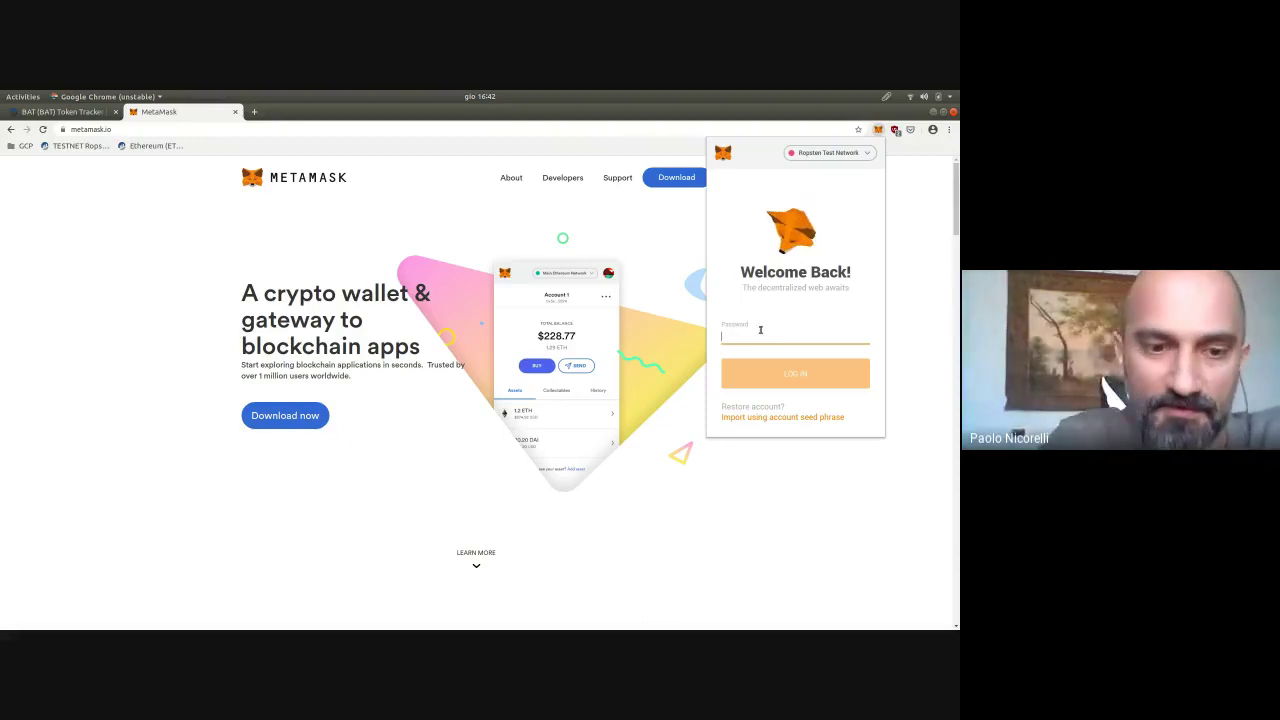
type("••••••")
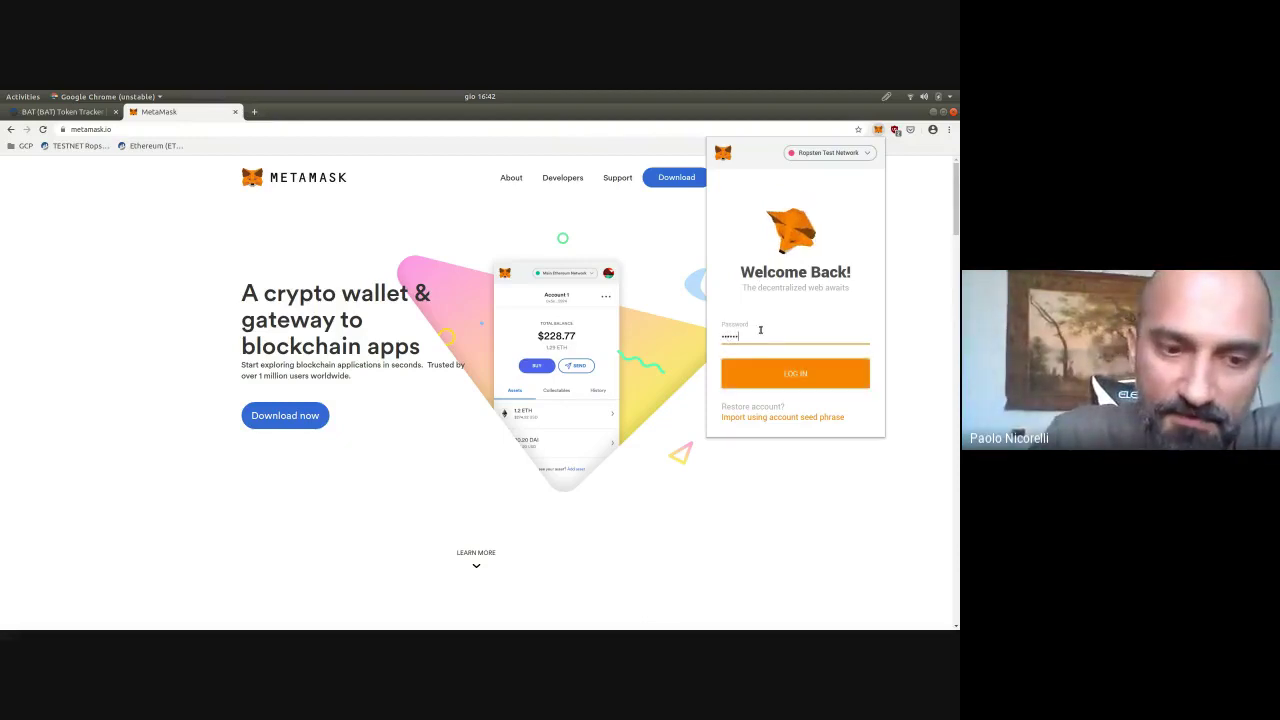
type("•••••")
key("Return")
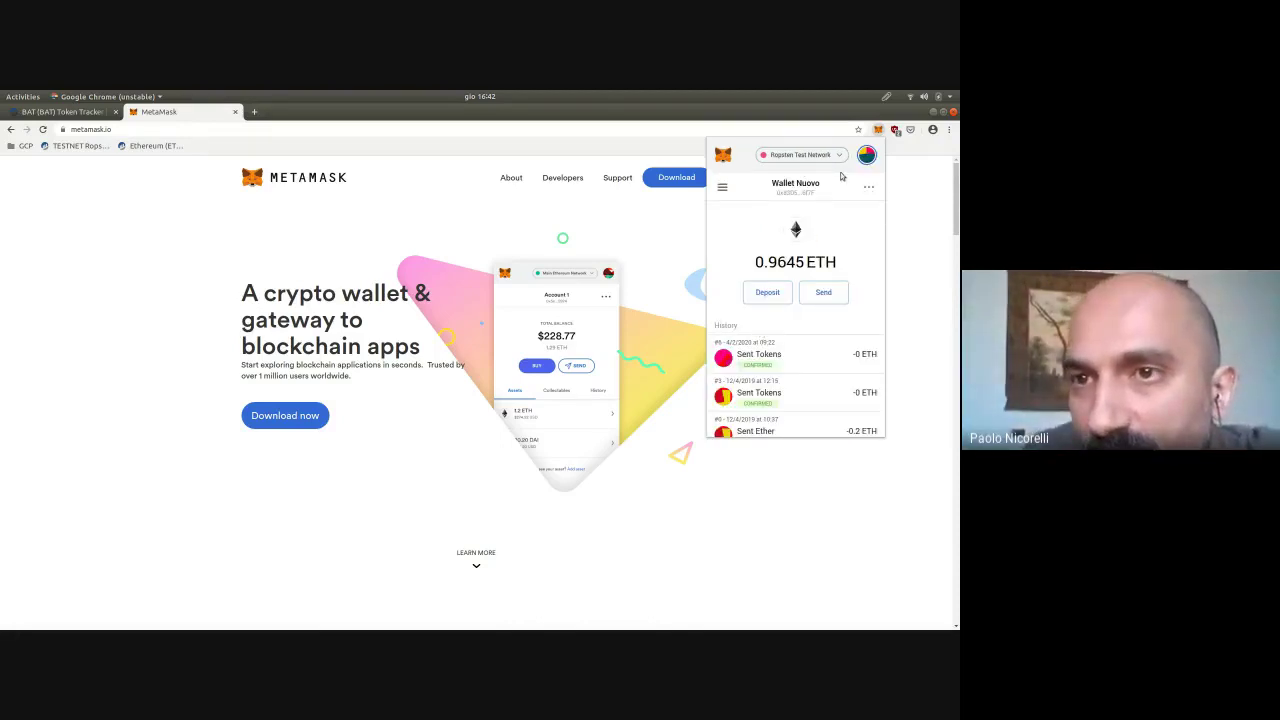
scroll(847, 202, "down", 1)
scroll(847, 259, "up", 1)
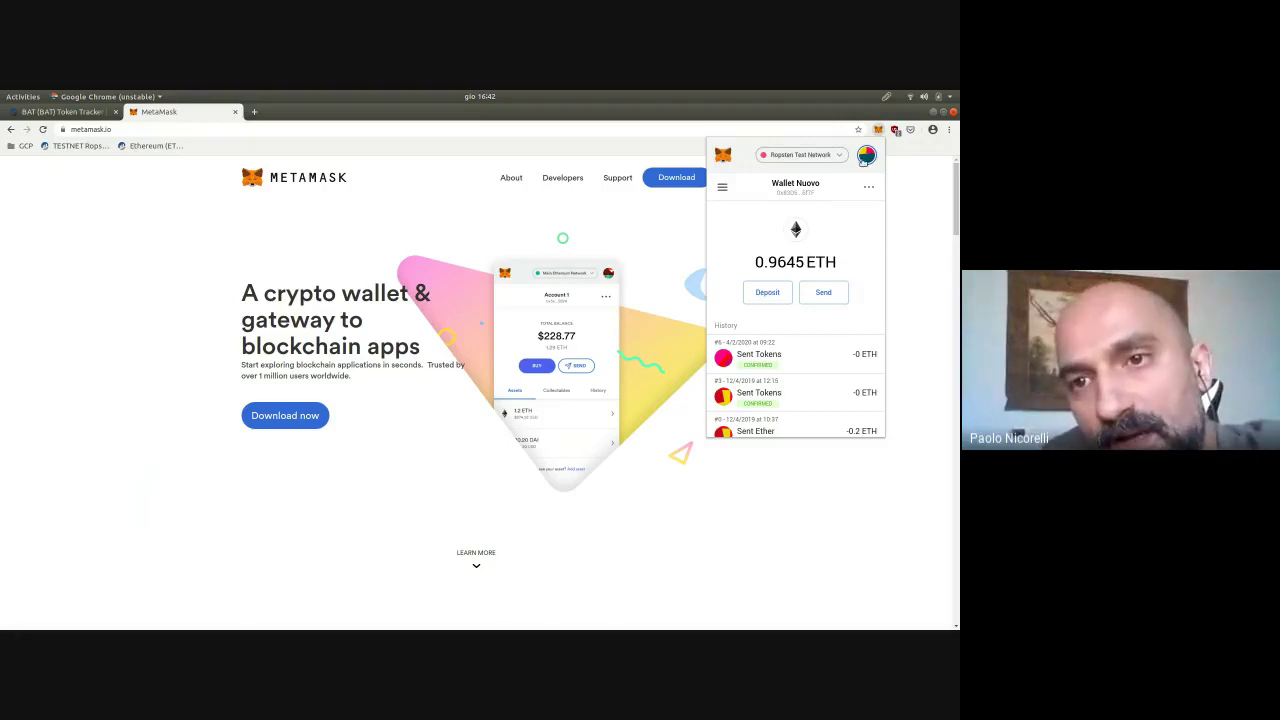
Look through the list of wallet accounts and the account options in MetaMask, and close the list.
left_click(865, 156)
scroll(837, 246, "down", 2)
scroll(837, 246, "down", 3)
scroll(837, 246, "down", 1)
scroll(830, 250, "up", 2)
scroll(805, 235, "down", 5)
scroll(792, 216, "up", 2)
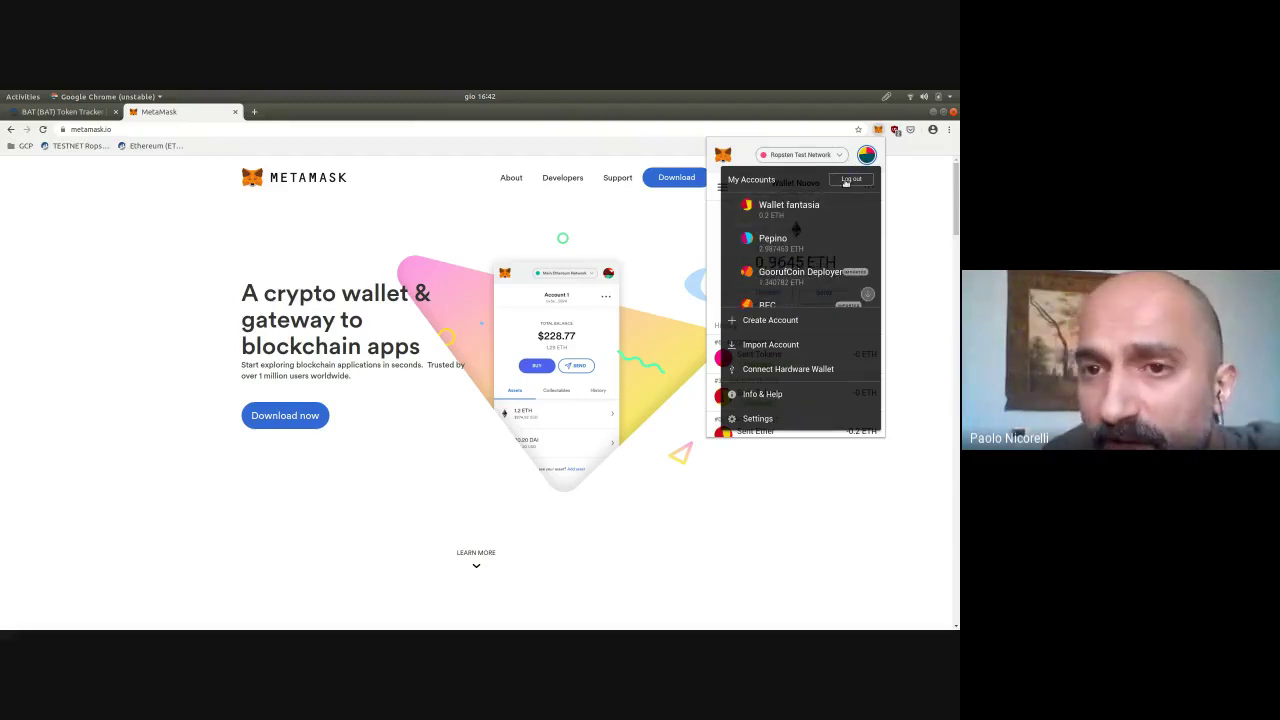
scroll(789, 250, "down", 2)
left_click(865, 154)
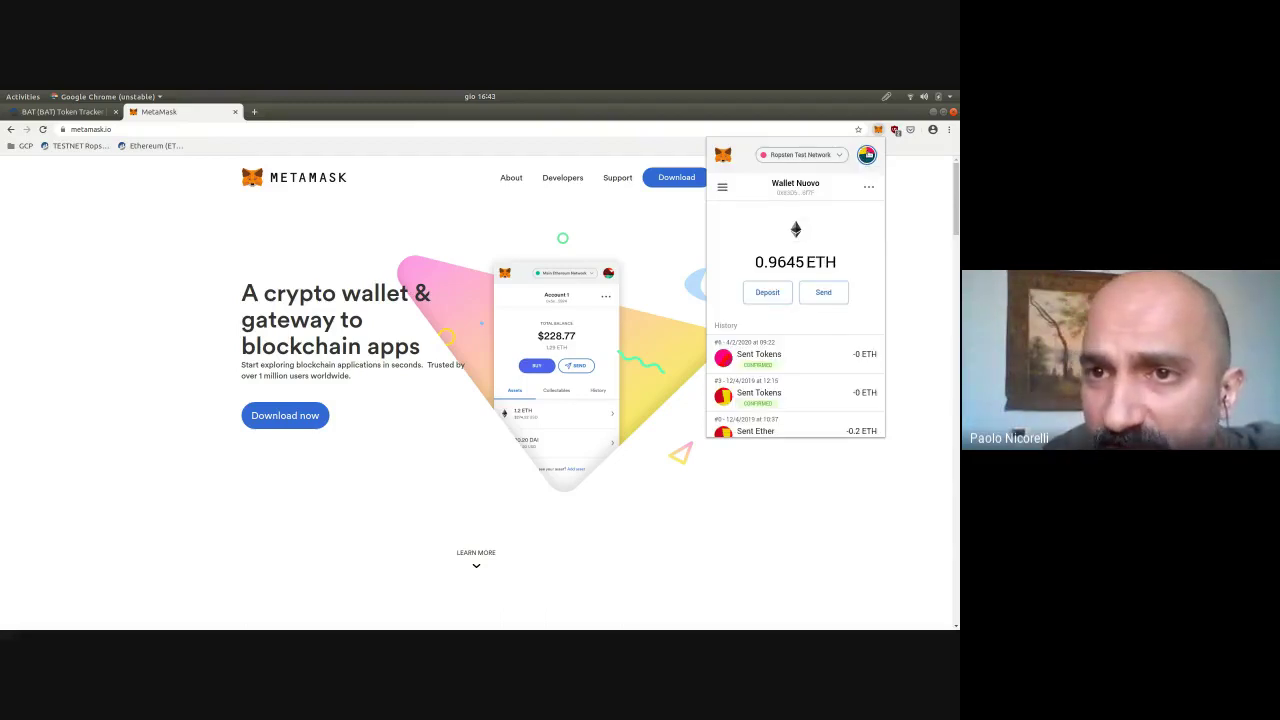
Expand the Wallet Nuovo account to the full-page view and show the MILA token's balance and history.
left_click(868, 187)
left_click(829, 211)
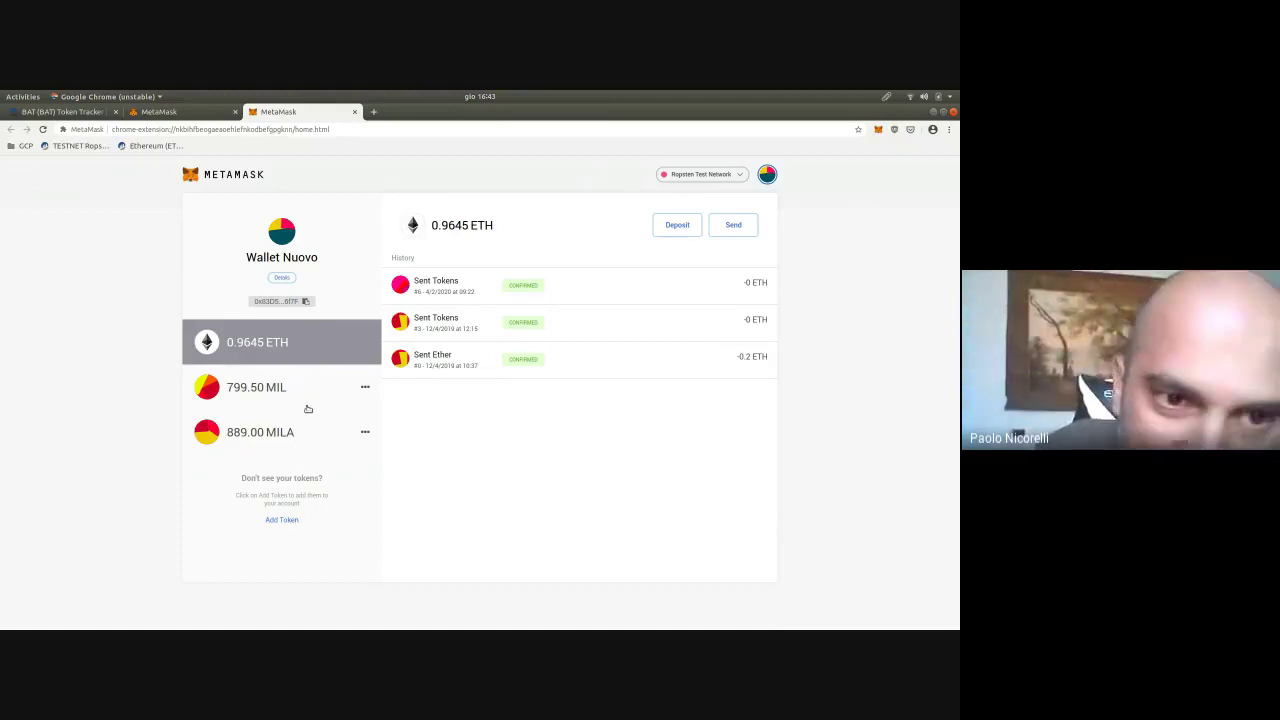
left_click(308, 427)
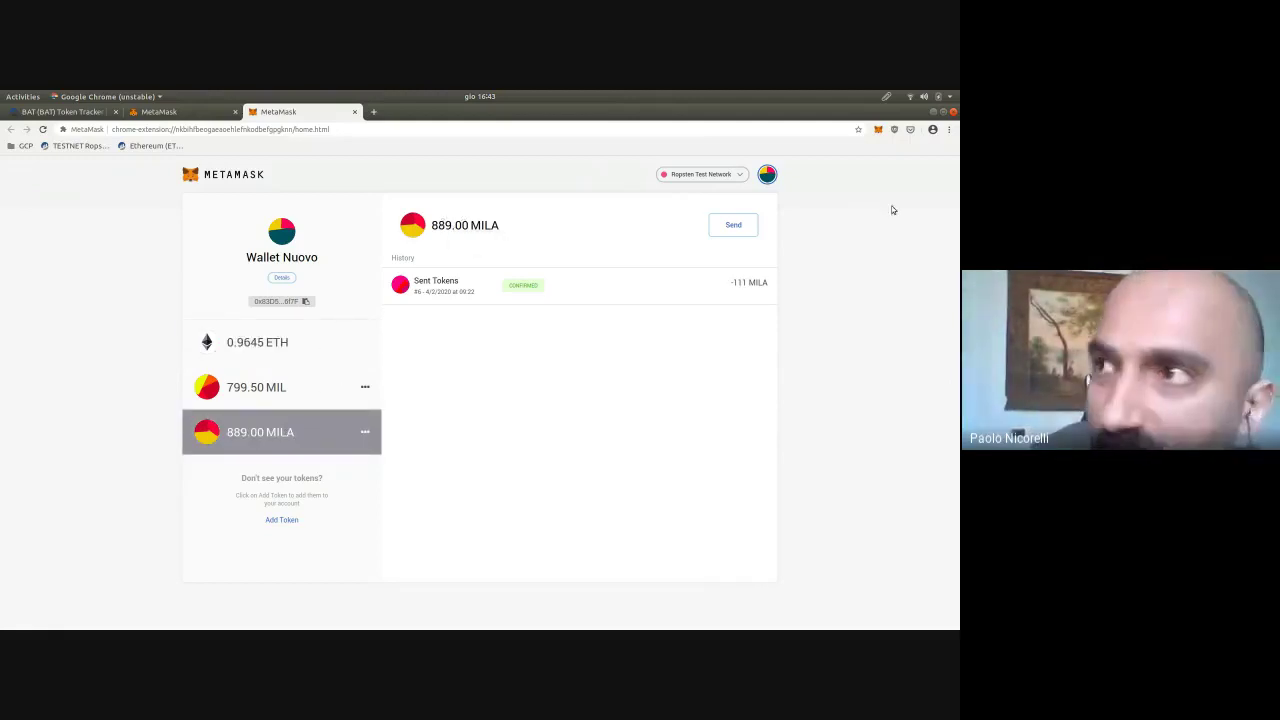
key("alt+Tab")
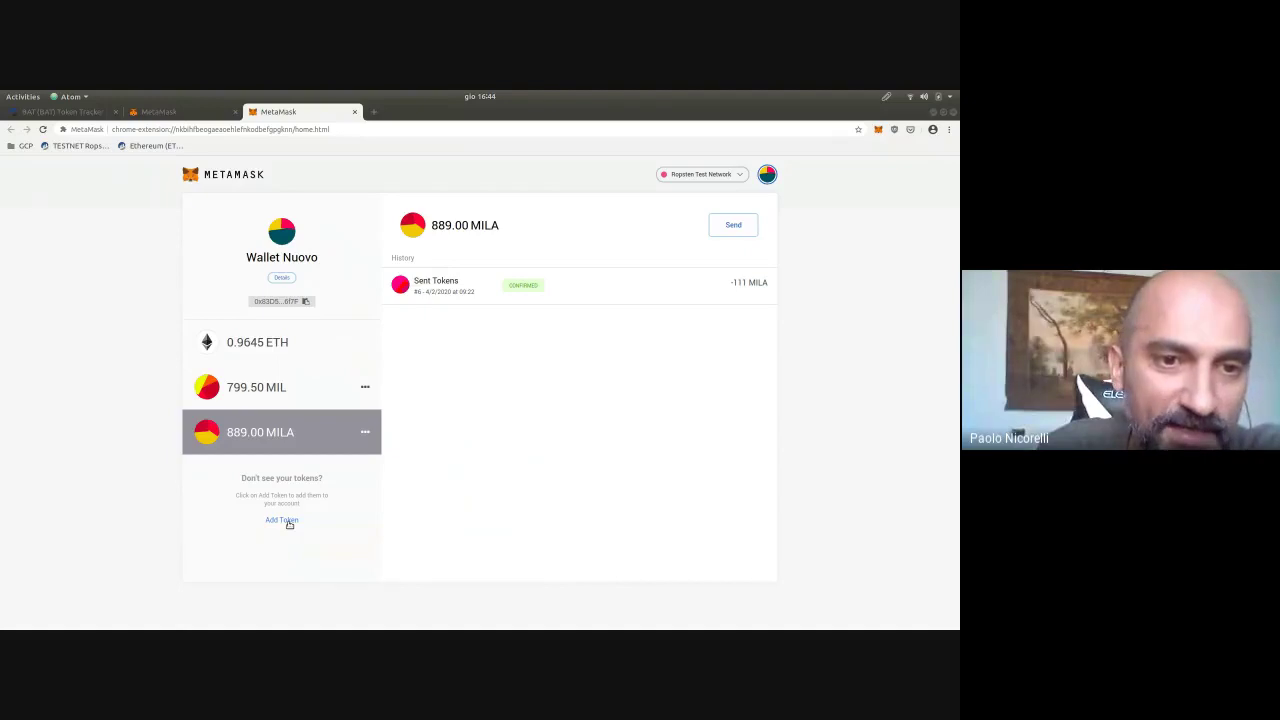
Send 100 MILA to the own wallet account Account 1 with the Fast transaction fee and confirm the transaction.
left_click(730, 225)
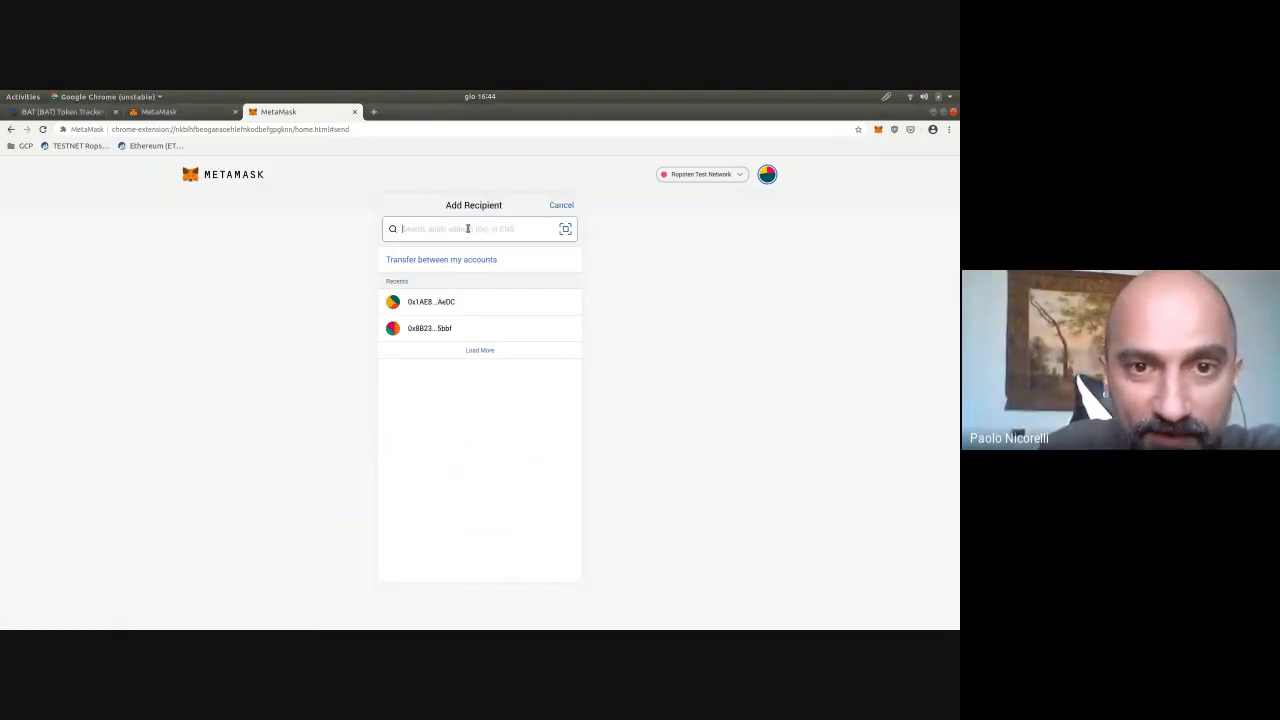
left_click(458, 262)
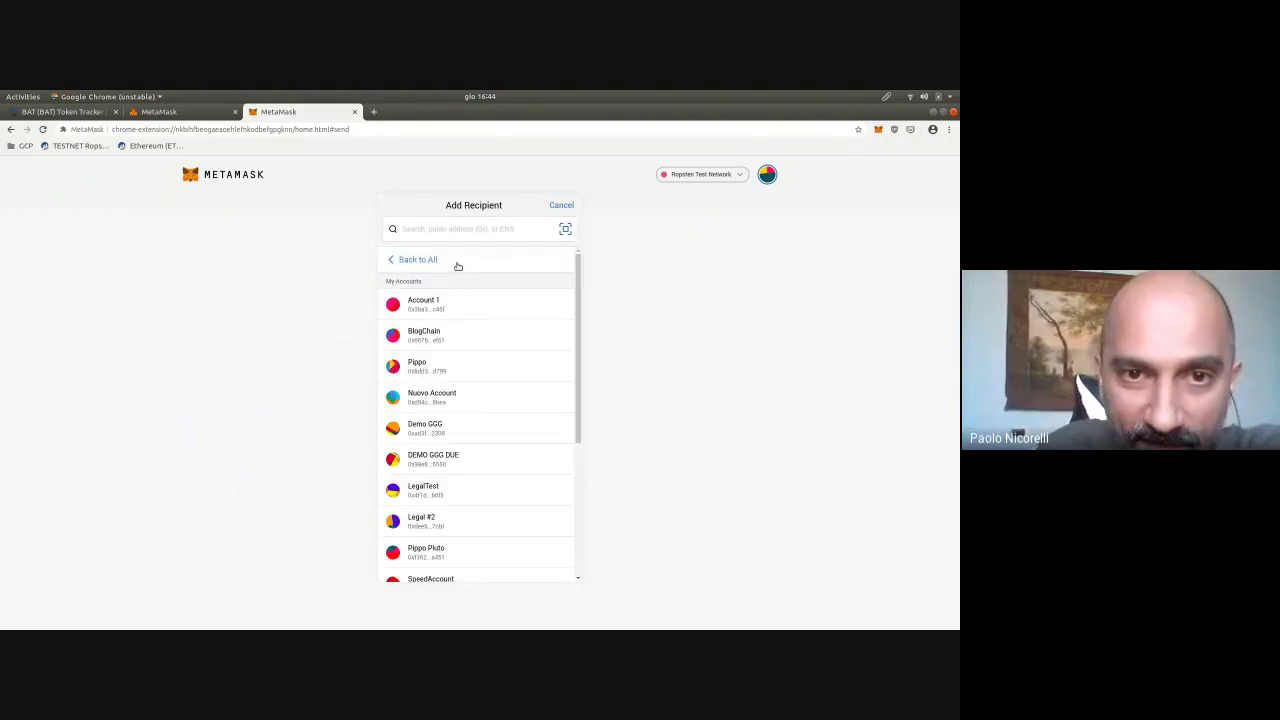
left_click(438, 303)
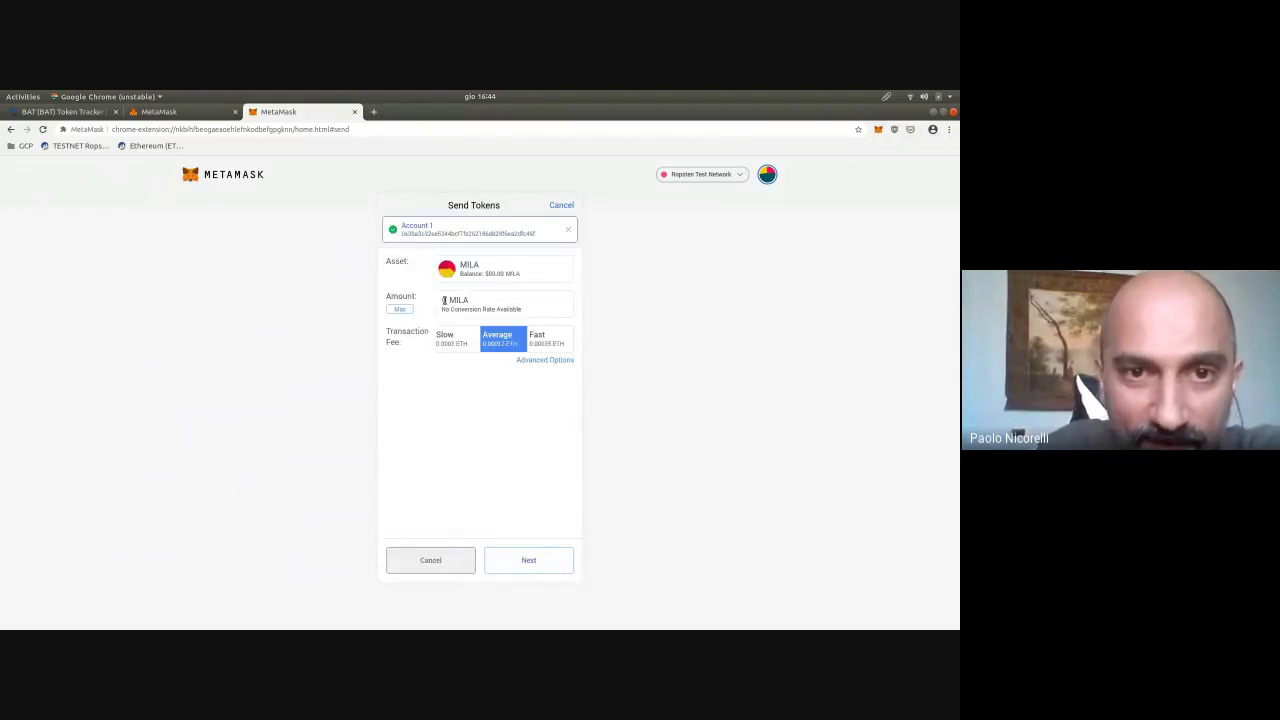
type("100")
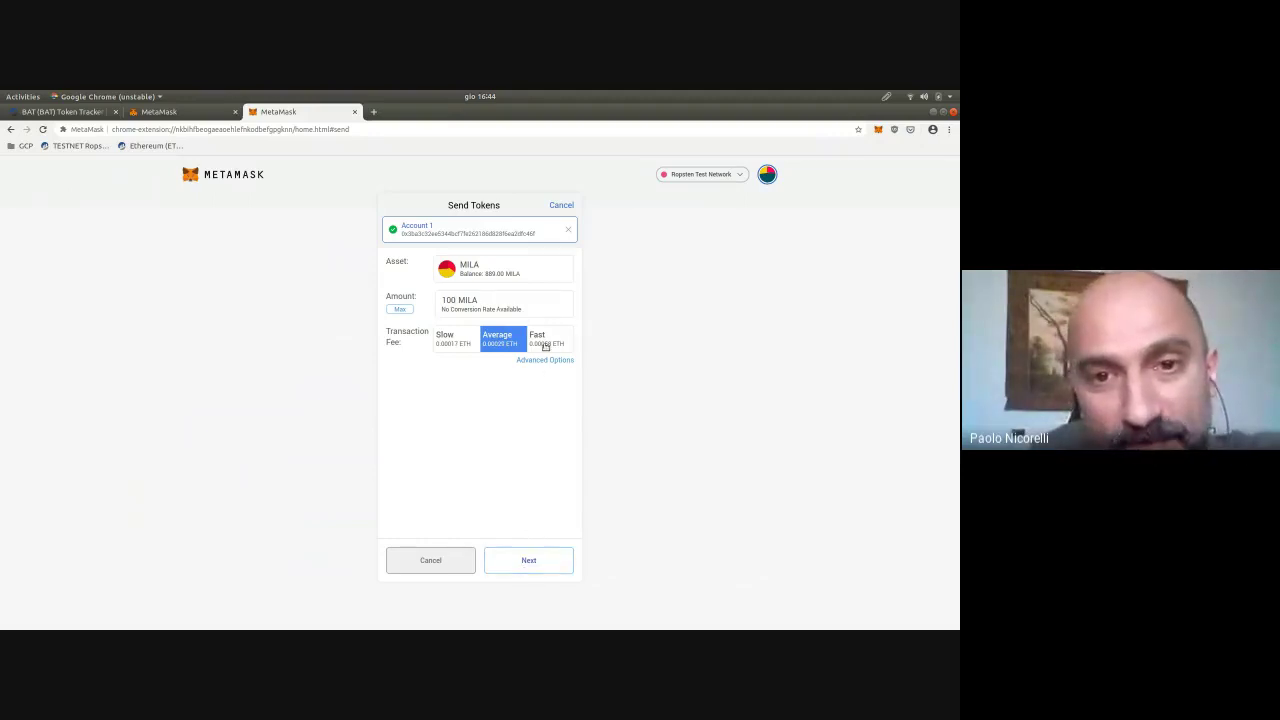
left_click(546, 345)
left_click(527, 560)
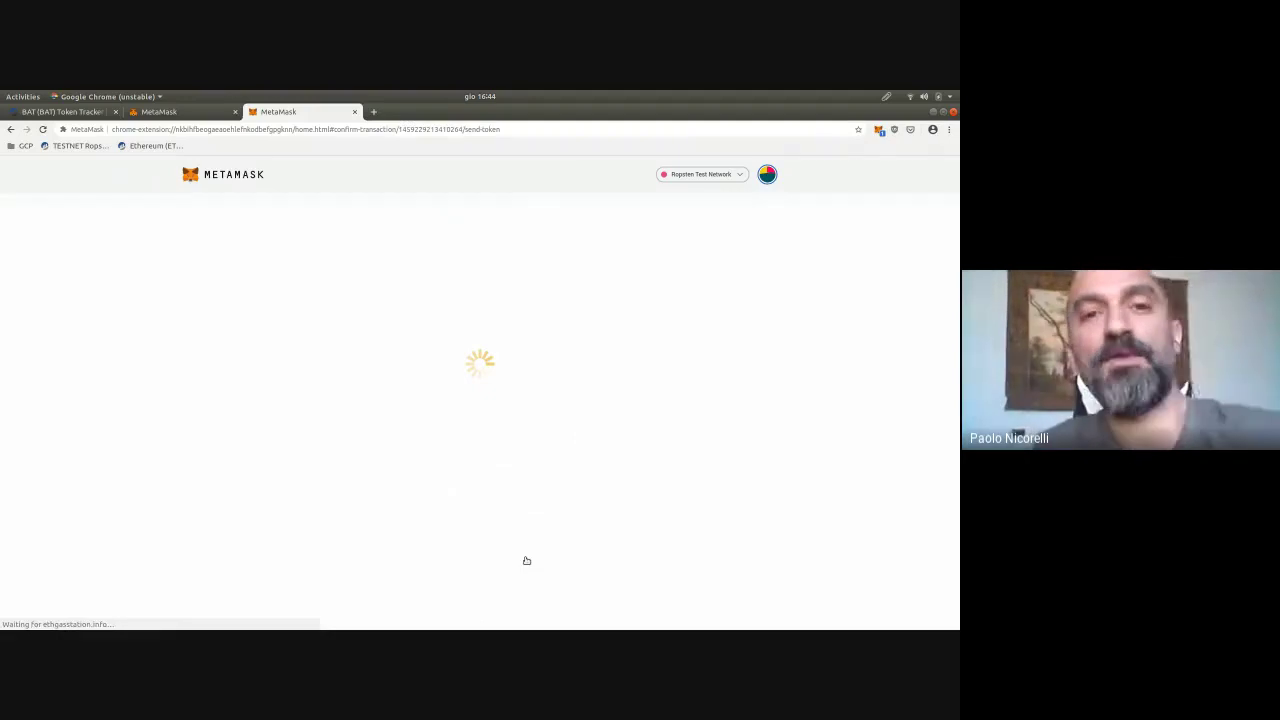
left_click(527, 560)
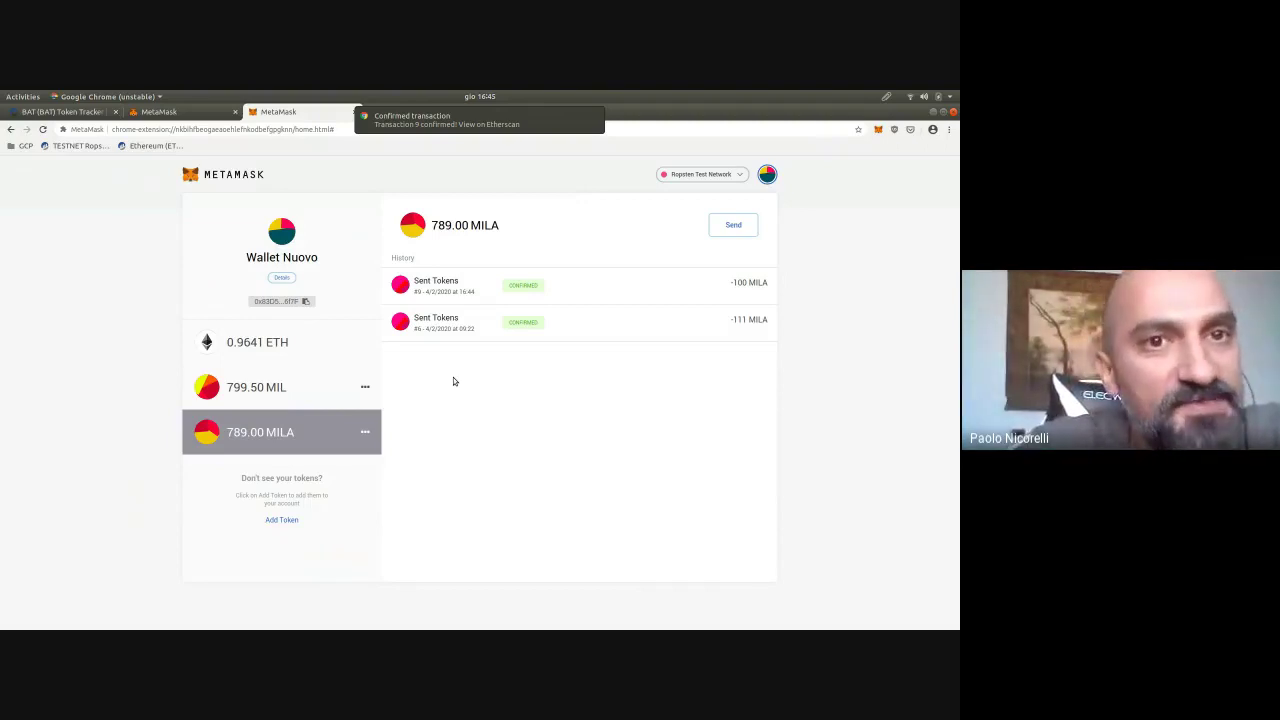
mouse_move(544, 140)
left_click(595, 119)
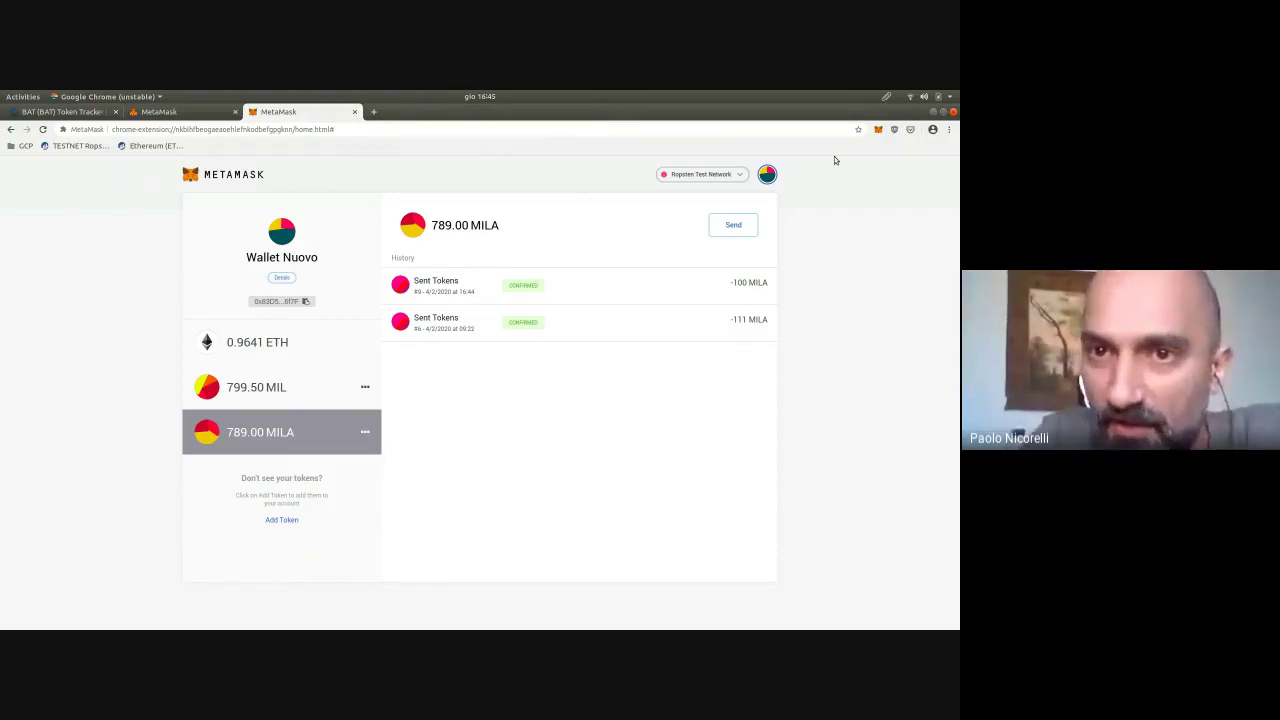
Review the available Ethereum networks in the wallet and choose the Ropsten Test Network.
left_click(717, 175)
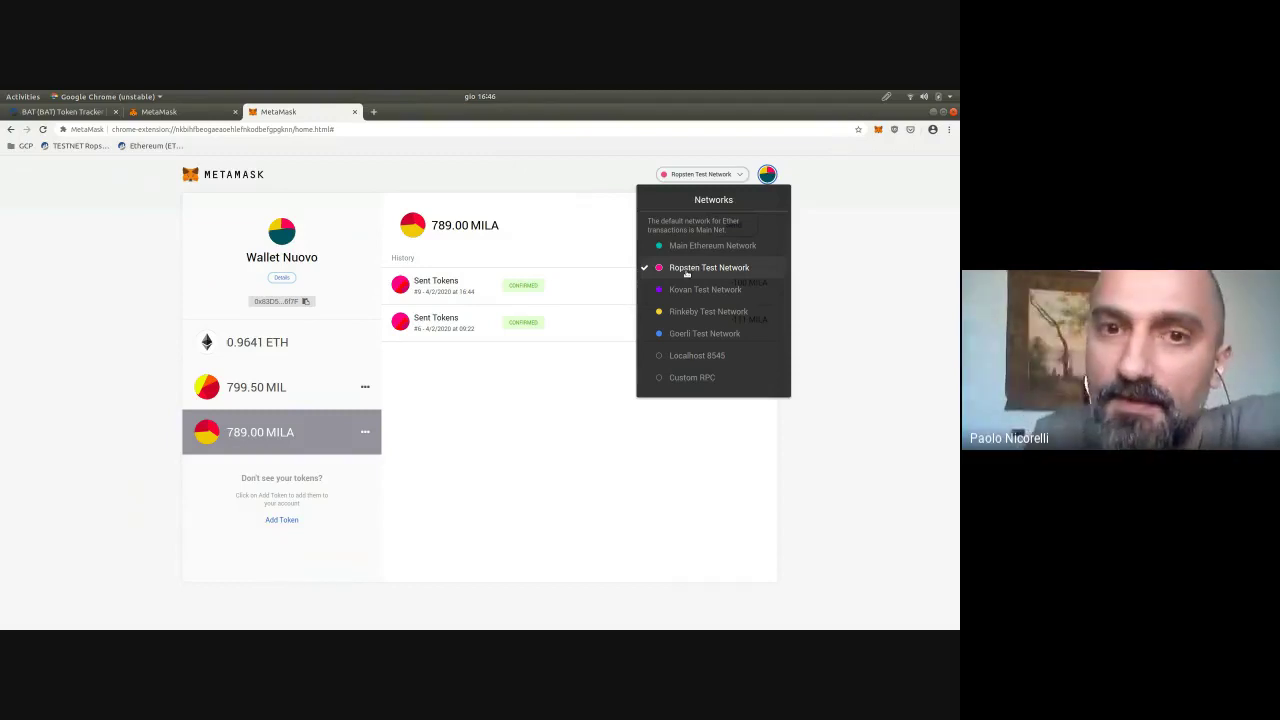
left_click(710, 274)
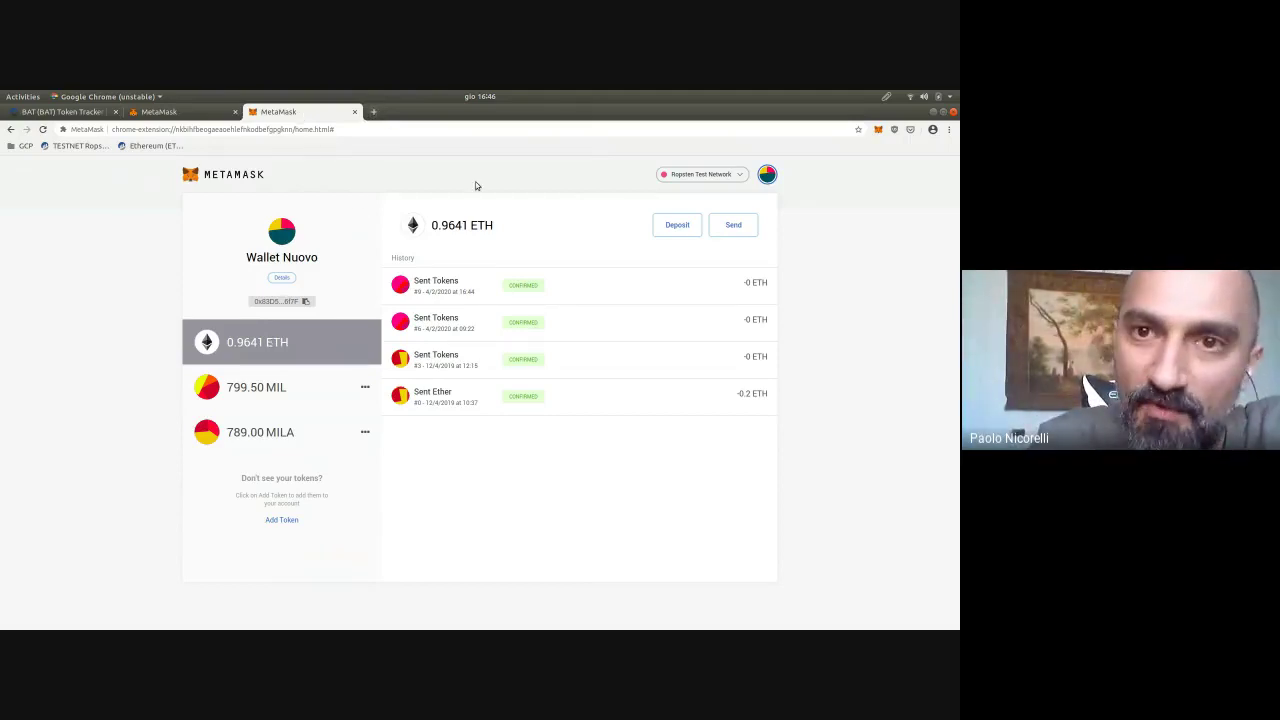
left_click(679, 176)
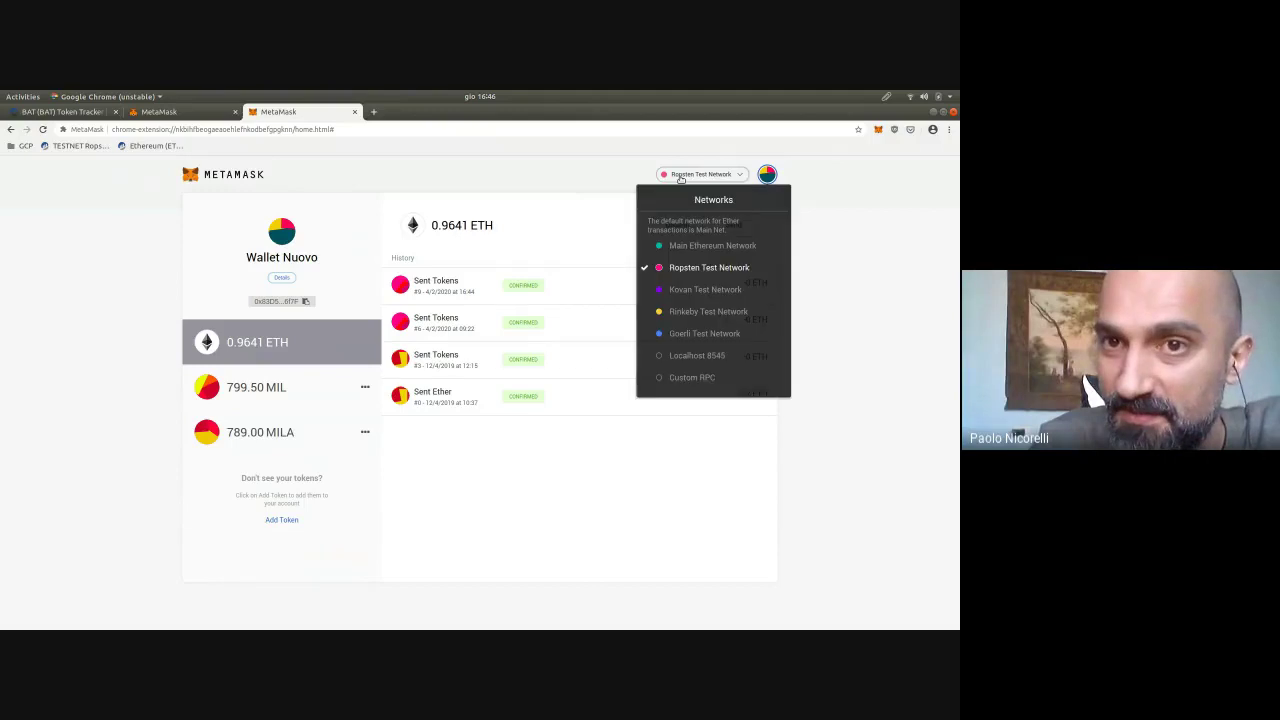
left_click(715, 268)
Search the web for faucet ropsten and open the Test Ether Faucet result at faucet.metamask.io in its own tab.
left_click(373, 113)
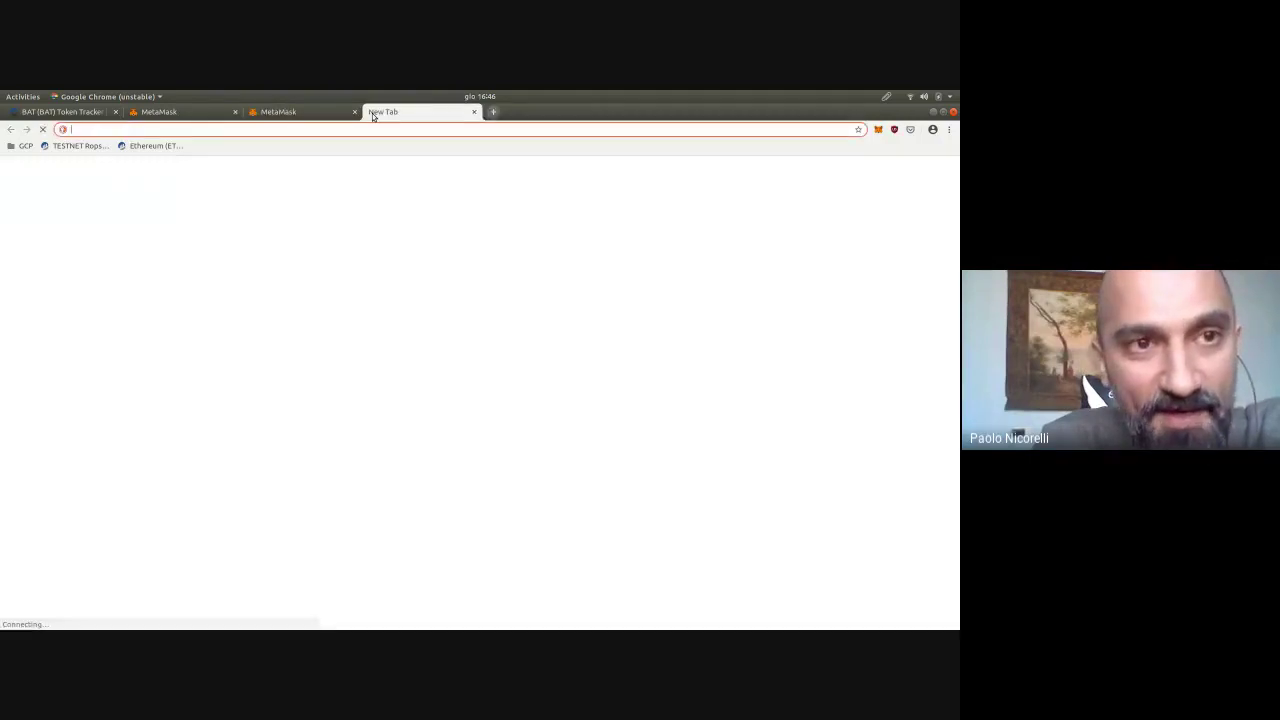
type("fa")
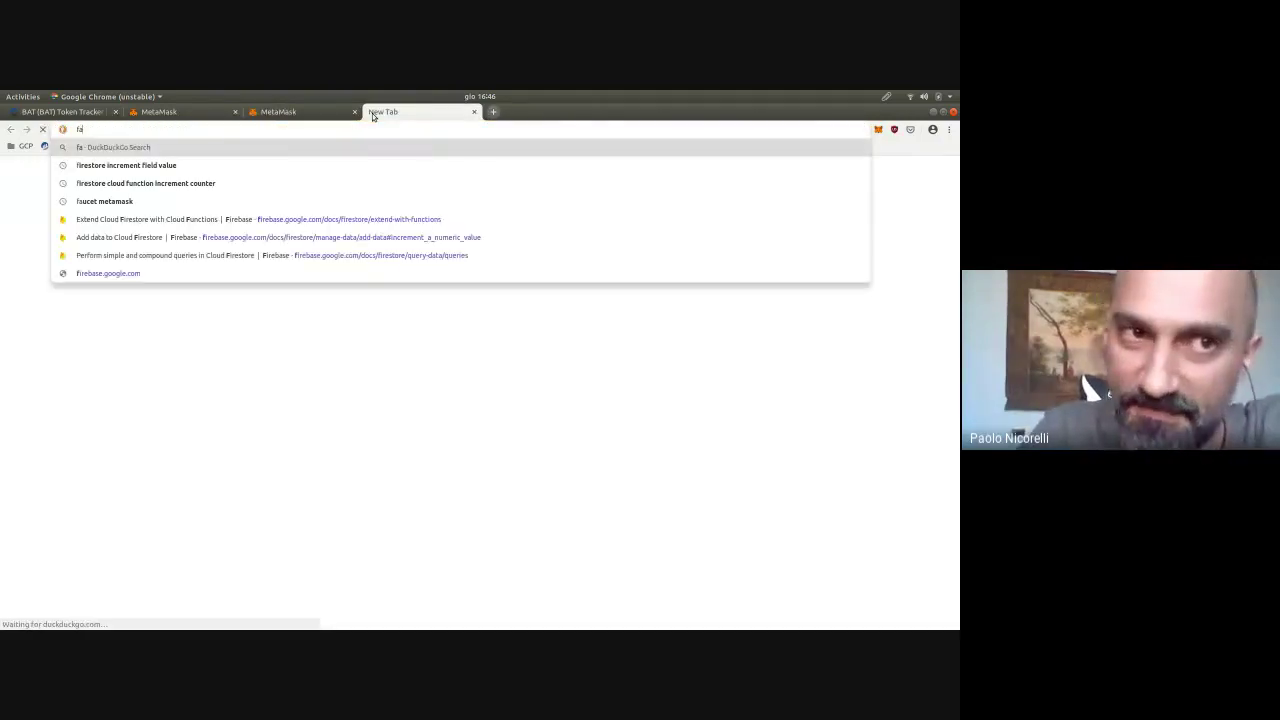
type("ucet ro")
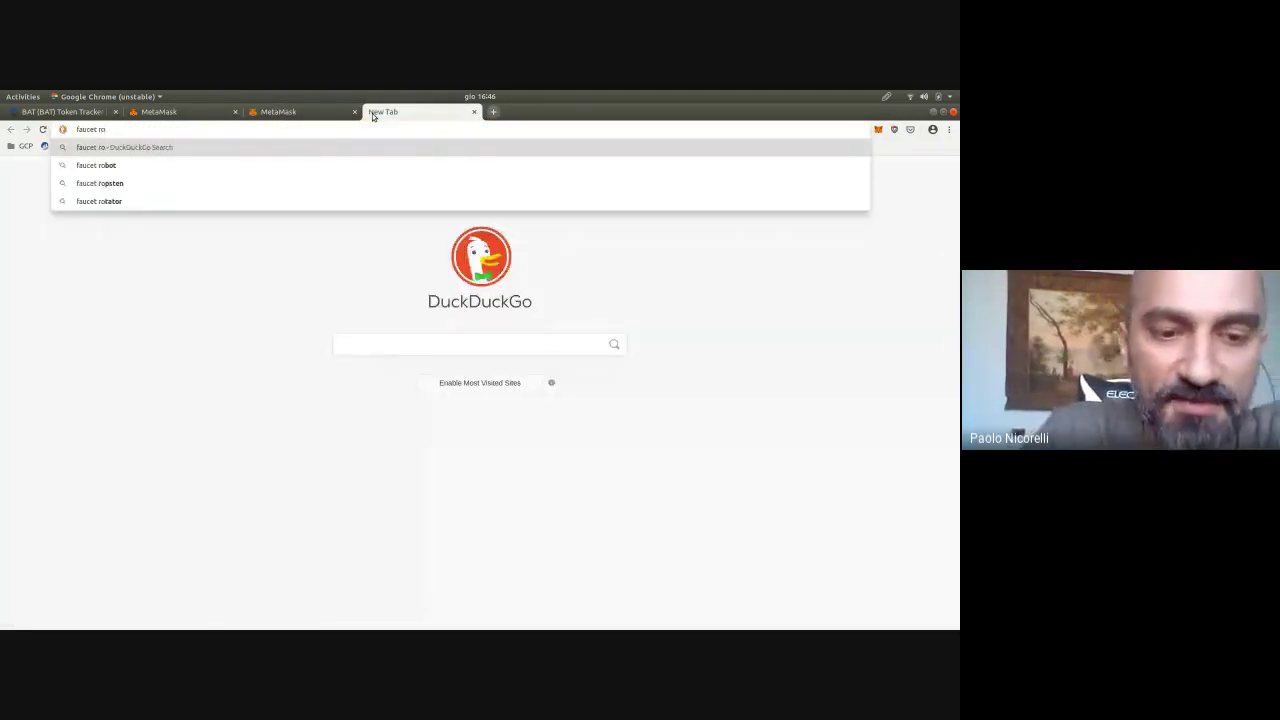
type("psten")
key("Return")
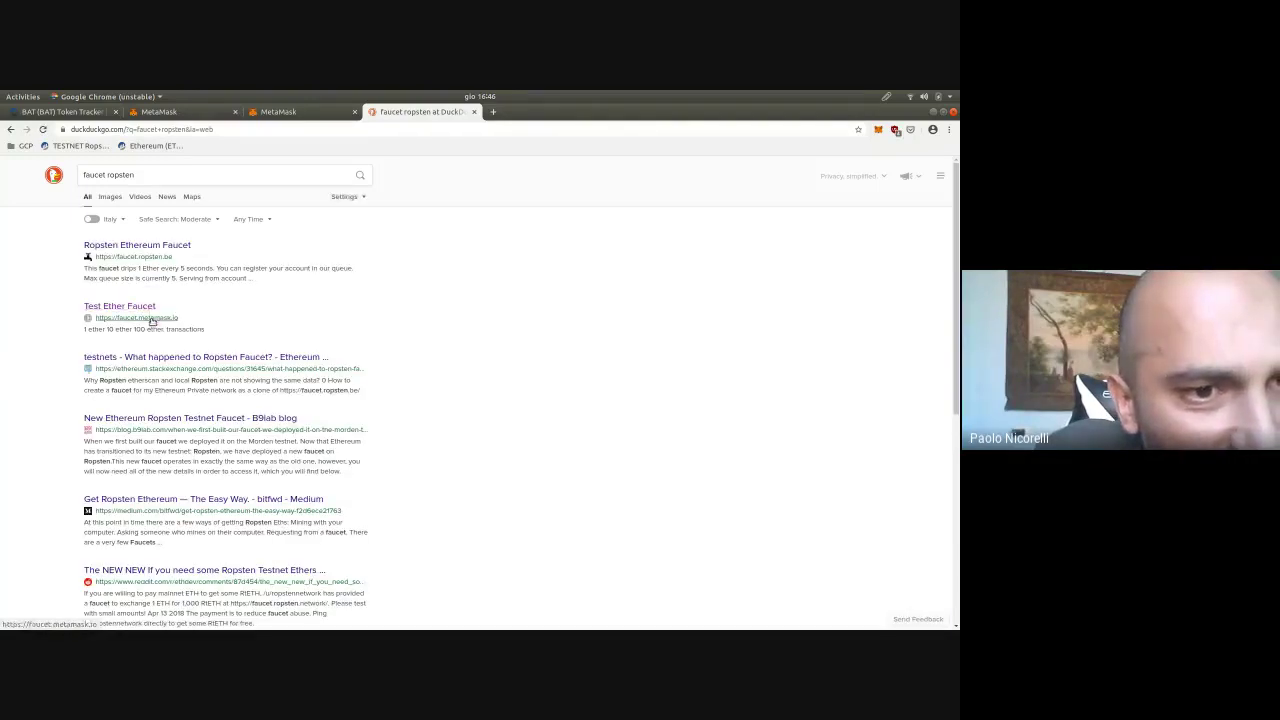
right_click(148, 312)
left_click(165, 313)
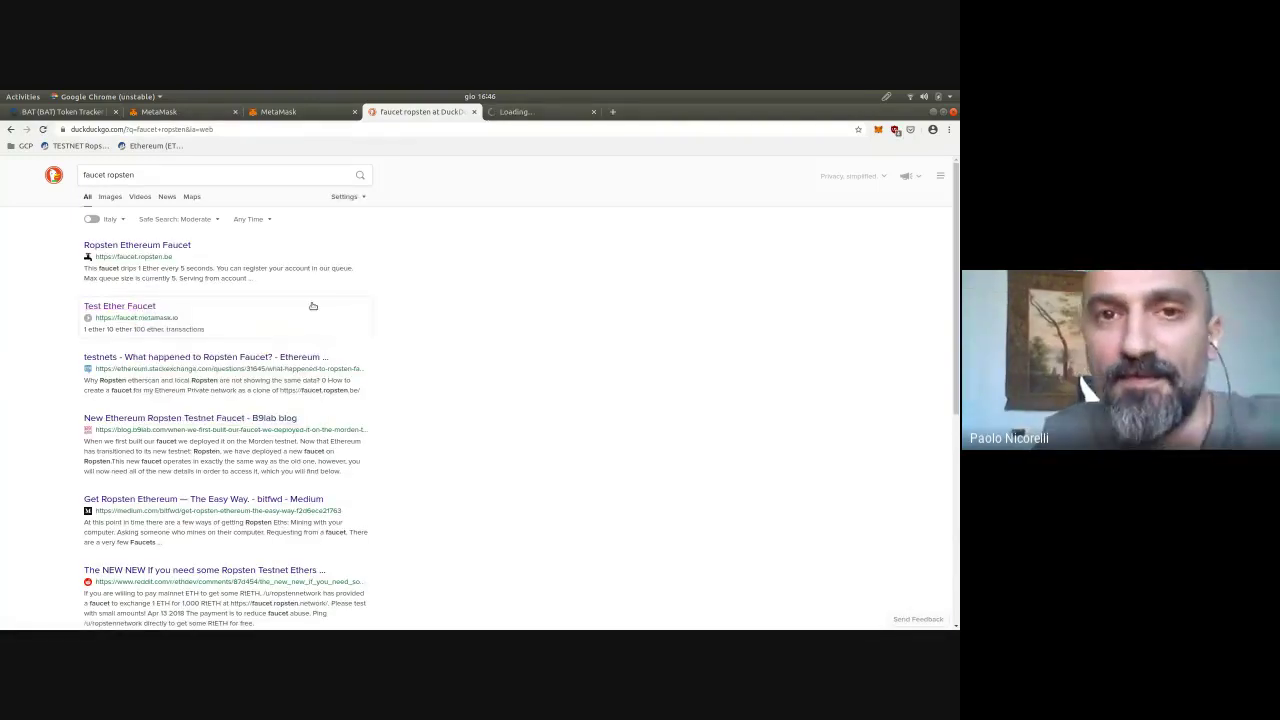
left_click(516, 112)
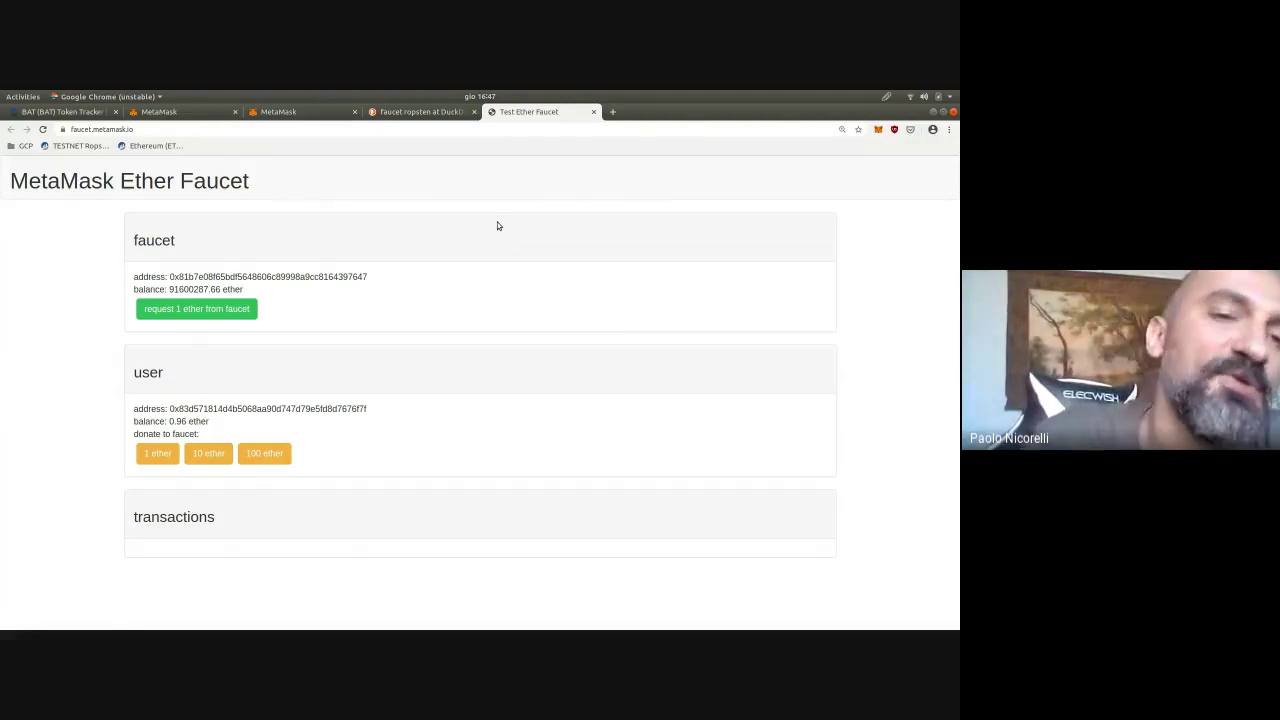
Request 1 ether from the MetaMask faucet and check the ETH balance of Wallet Nuovo.
left_click(221, 312)
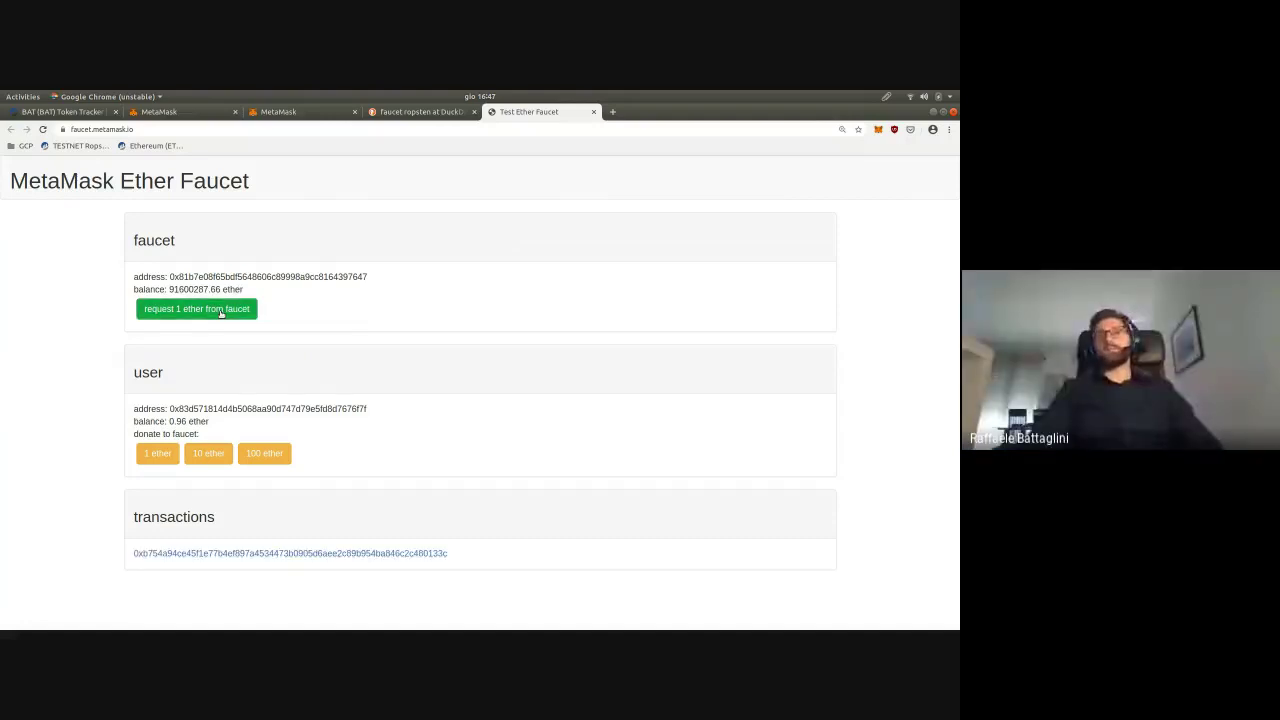
left_click(299, 113)
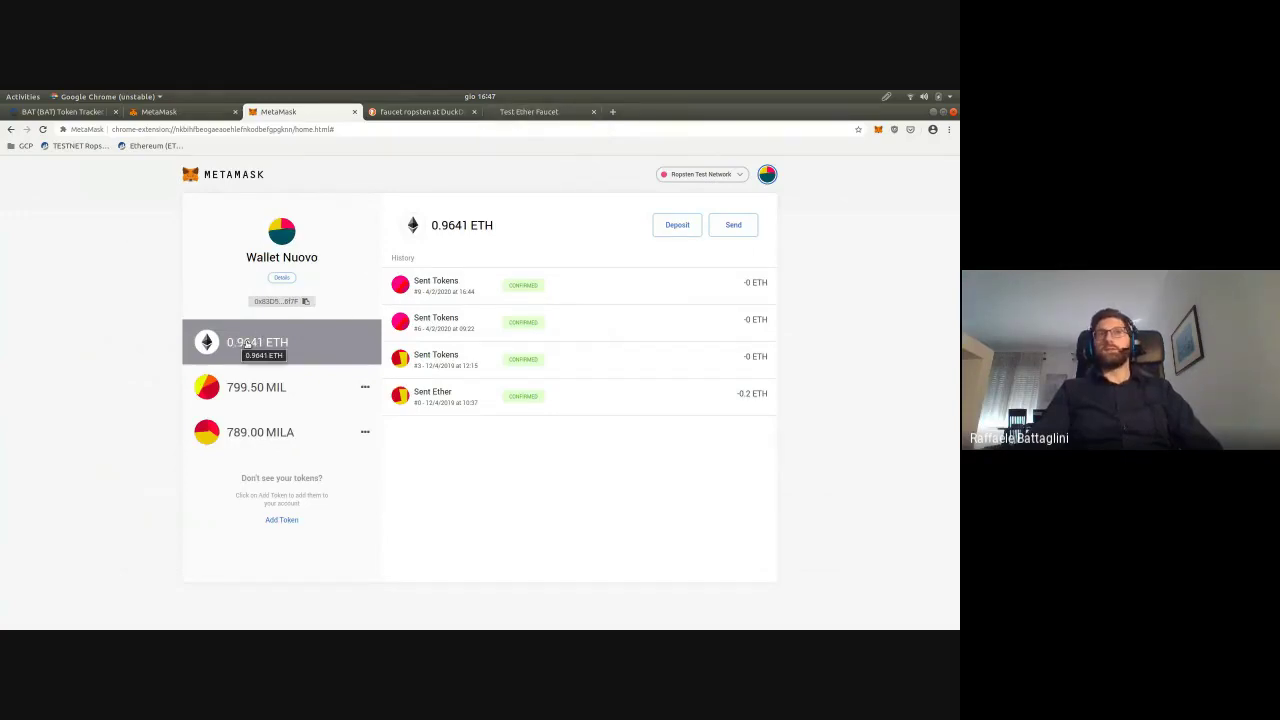
Open the faucet's listed transaction in a new tab to examine its details on Ropsten Etherscan.
left_click(519, 113)
right_click(257, 562)
left_click(300, 447)
left_click(627, 113)
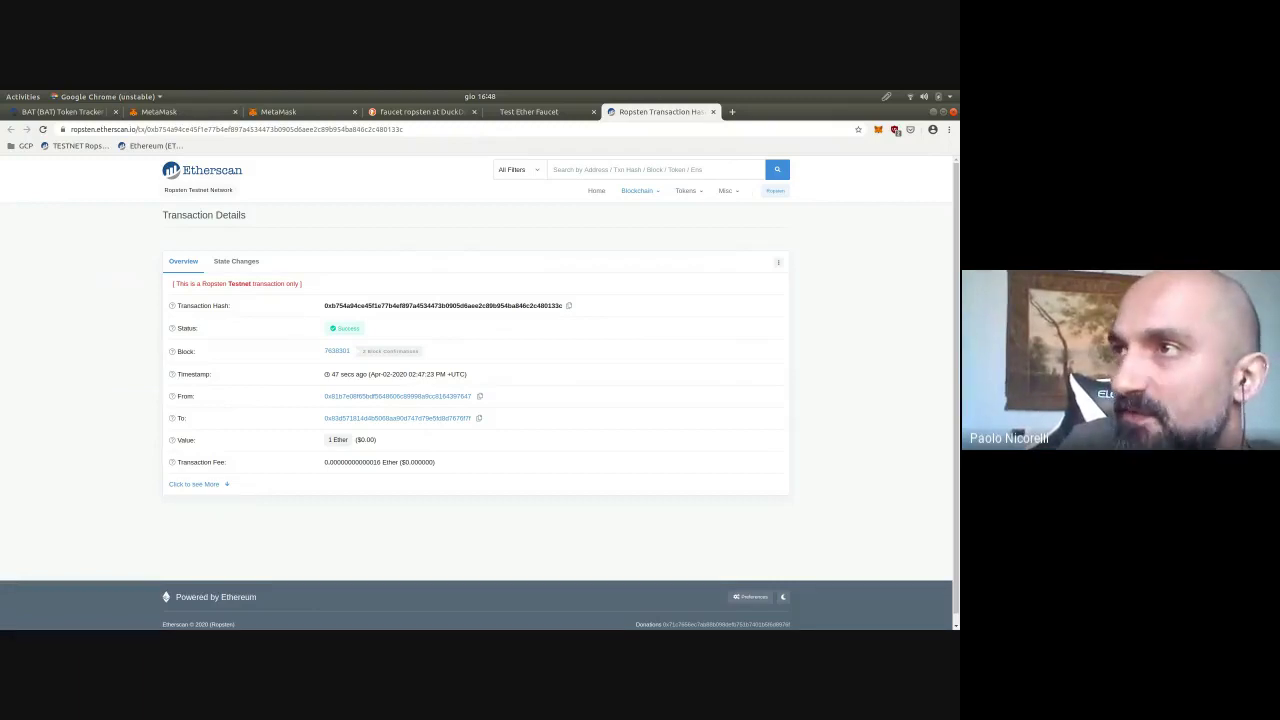
Return to the Test Ether Faucet page and check the user's ether balance.
key("alt+Tab")
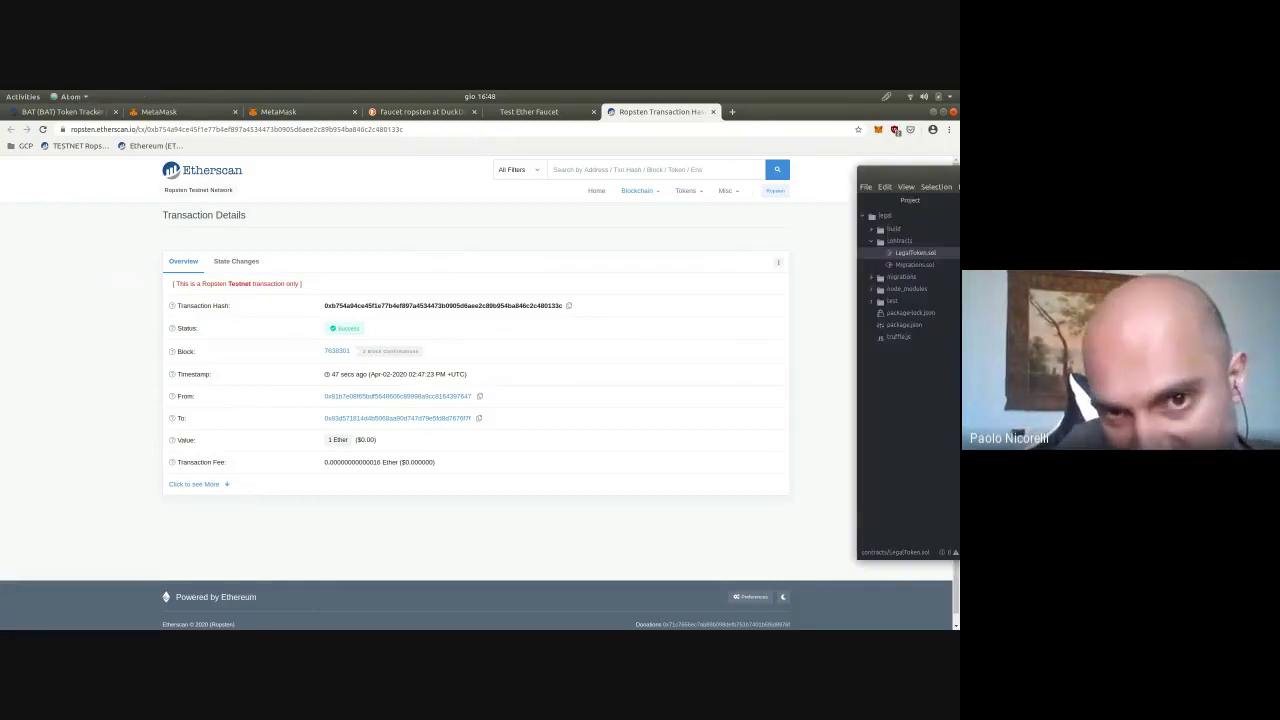
key("super+Up")
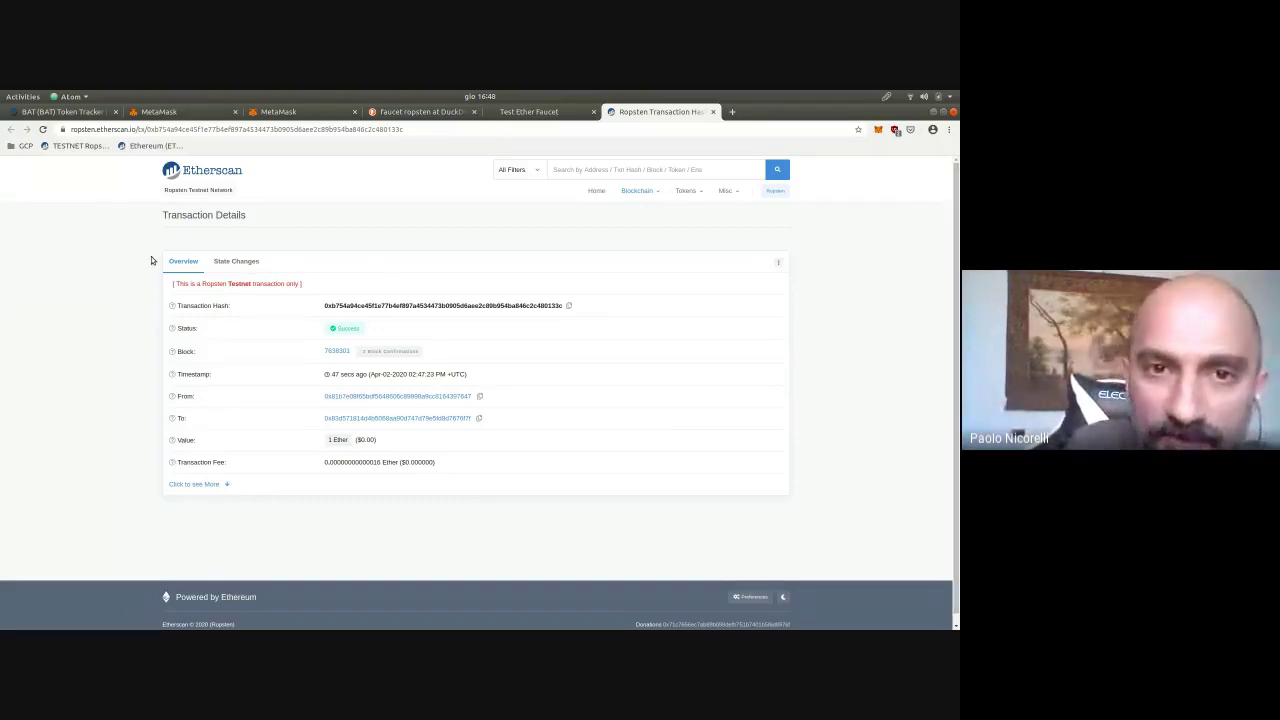
left_click(531, 114)
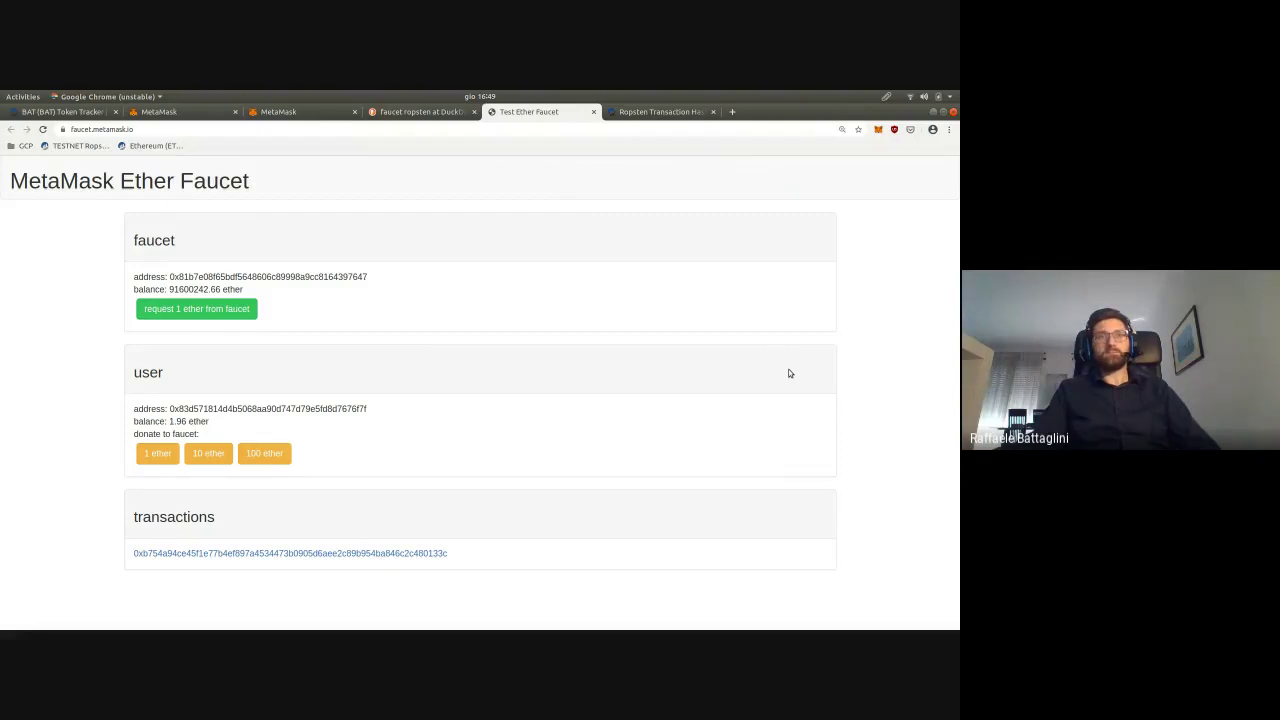
Compare the faucet transaction's details on Ropsten Etherscan with the faucet page and with Wallet Nuovo's ETH balance and address.
left_click(662, 111)
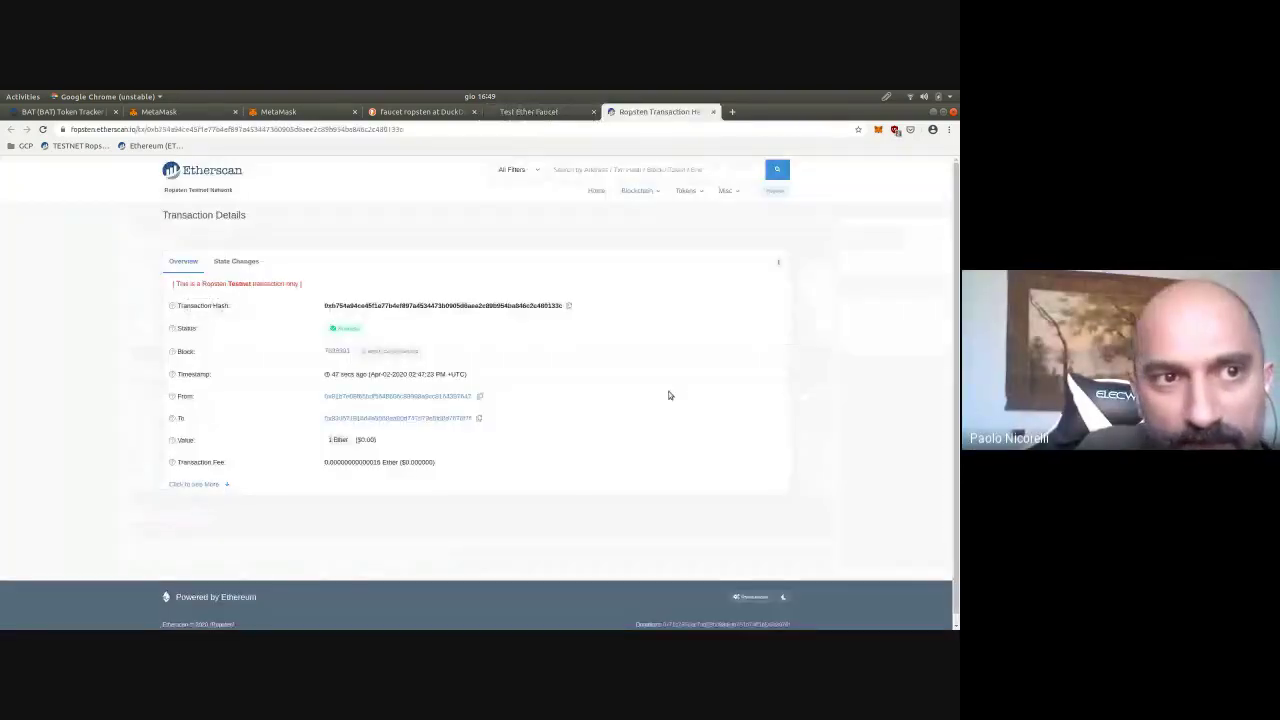
left_click(558, 112)
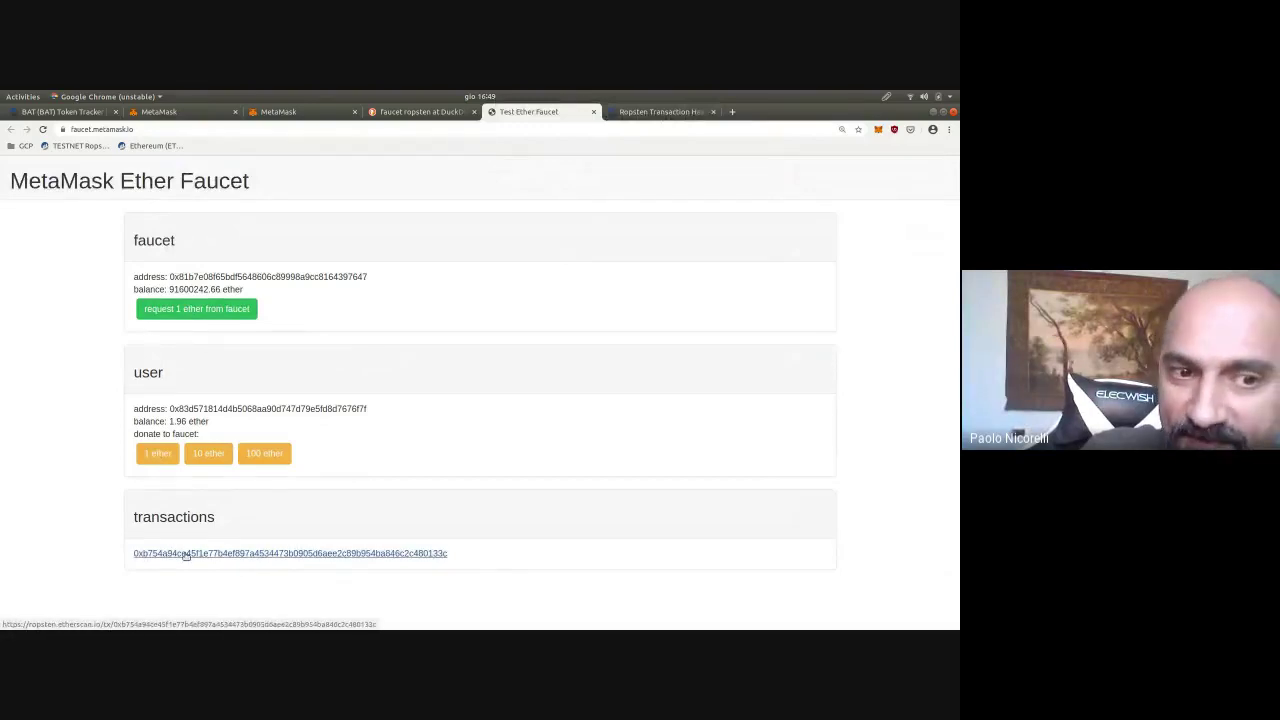
left_click(661, 116)
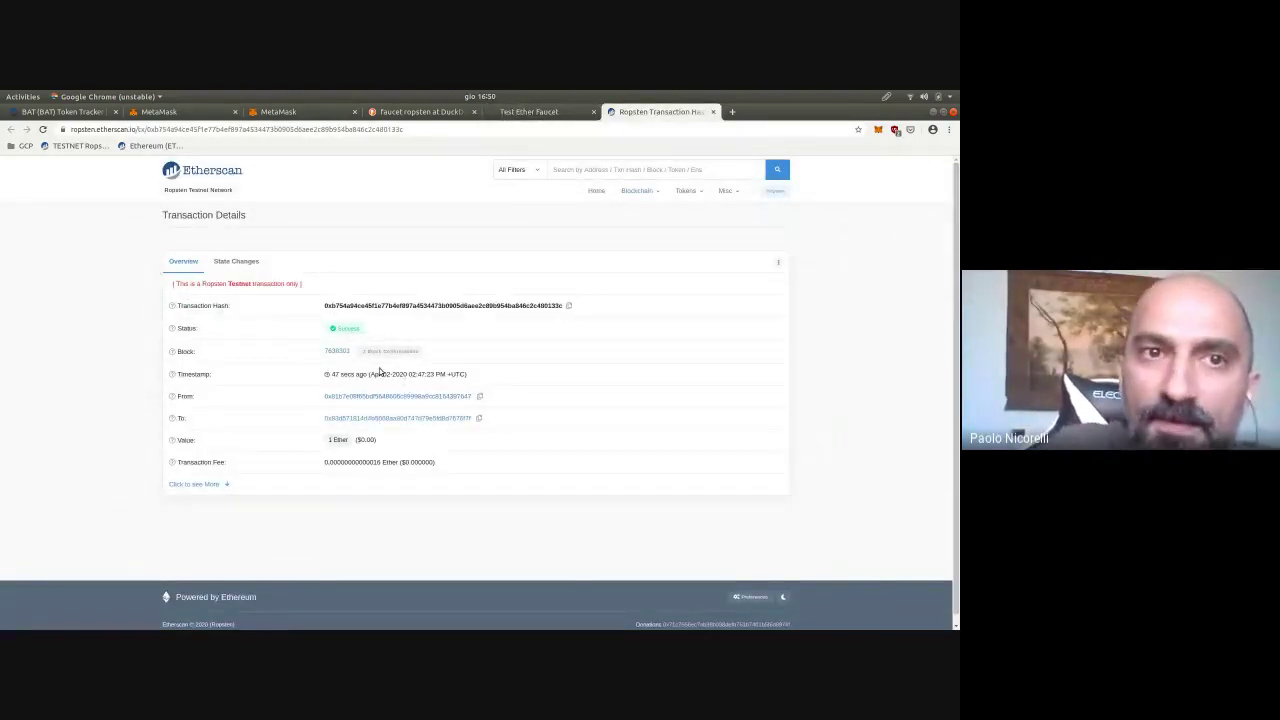
left_click(313, 111)
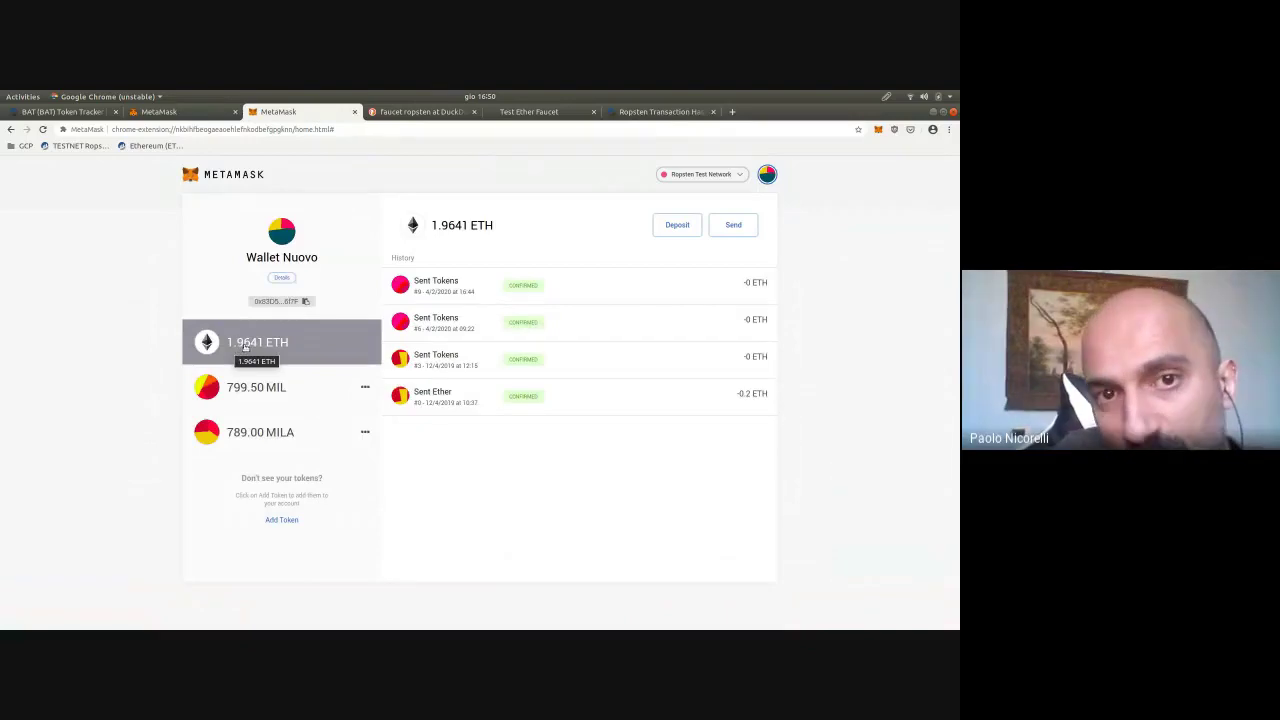
left_click(676, 110)
left_click(330, 111)
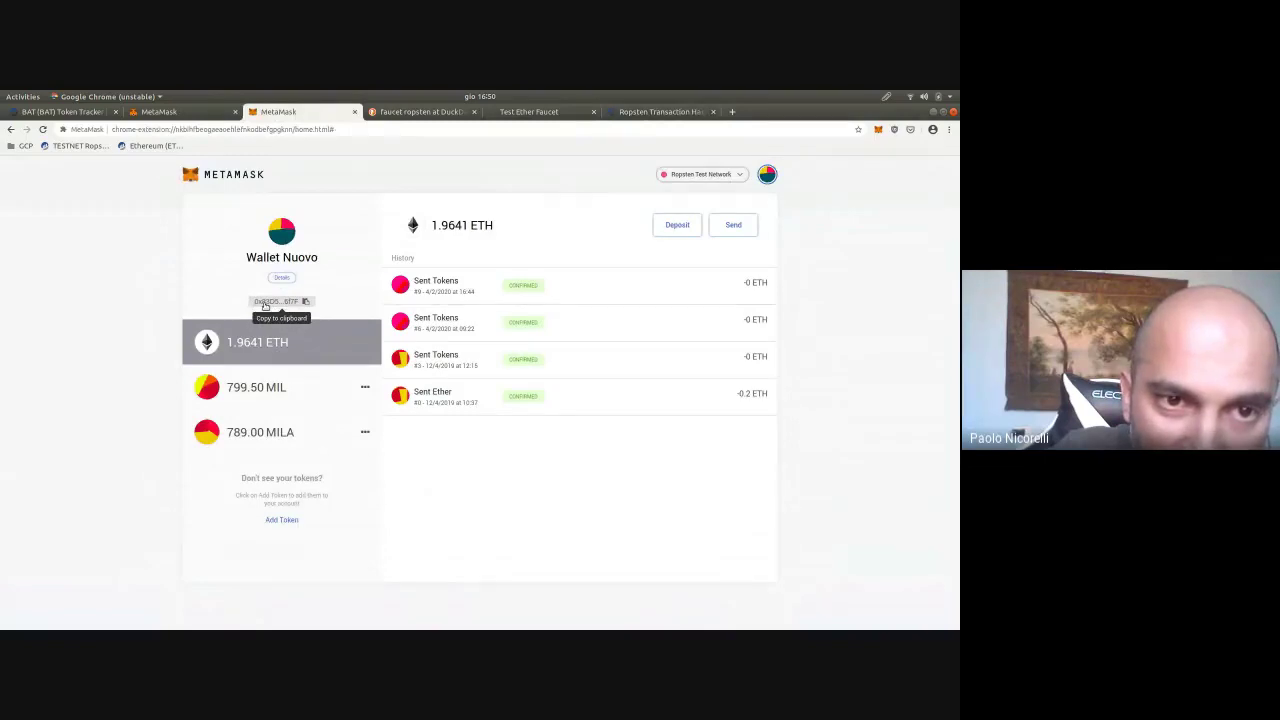
left_click(665, 112)
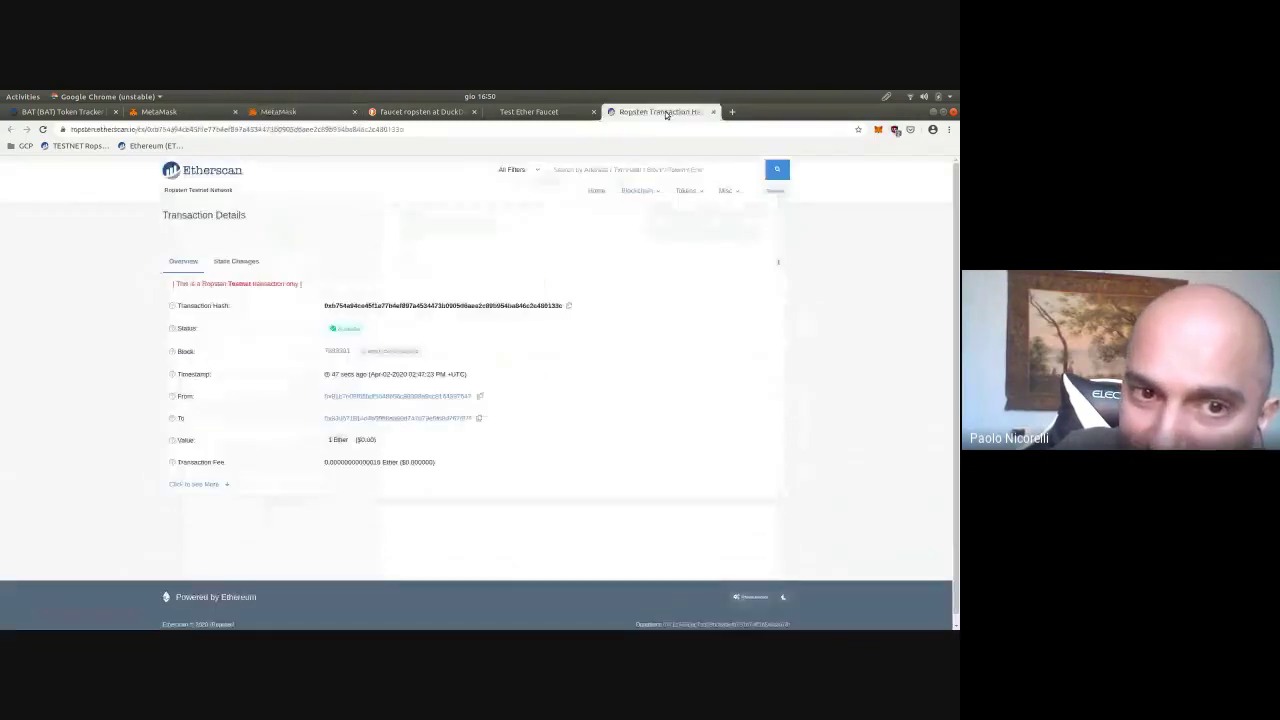
Open the faucet transaction's recipient address on Ropsten Etherscan and review its balance and transaction list.
left_click(359, 420)
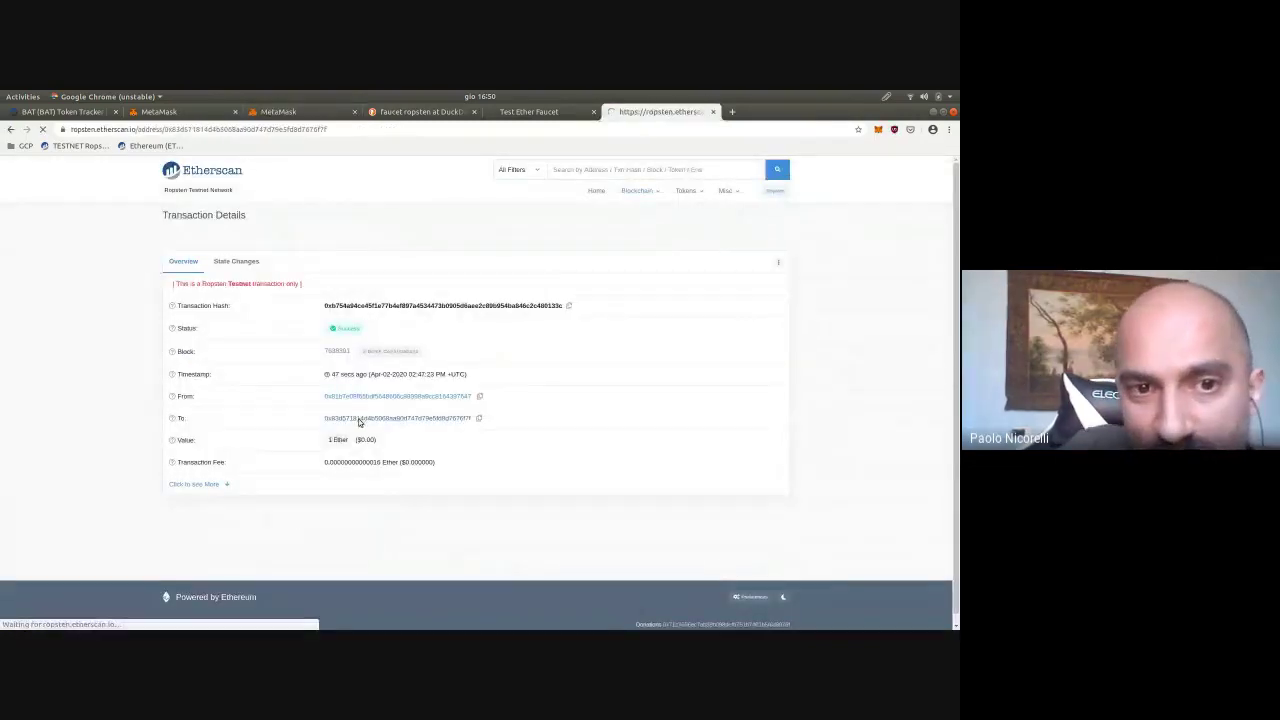
scroll(120, 267, "down", 5)
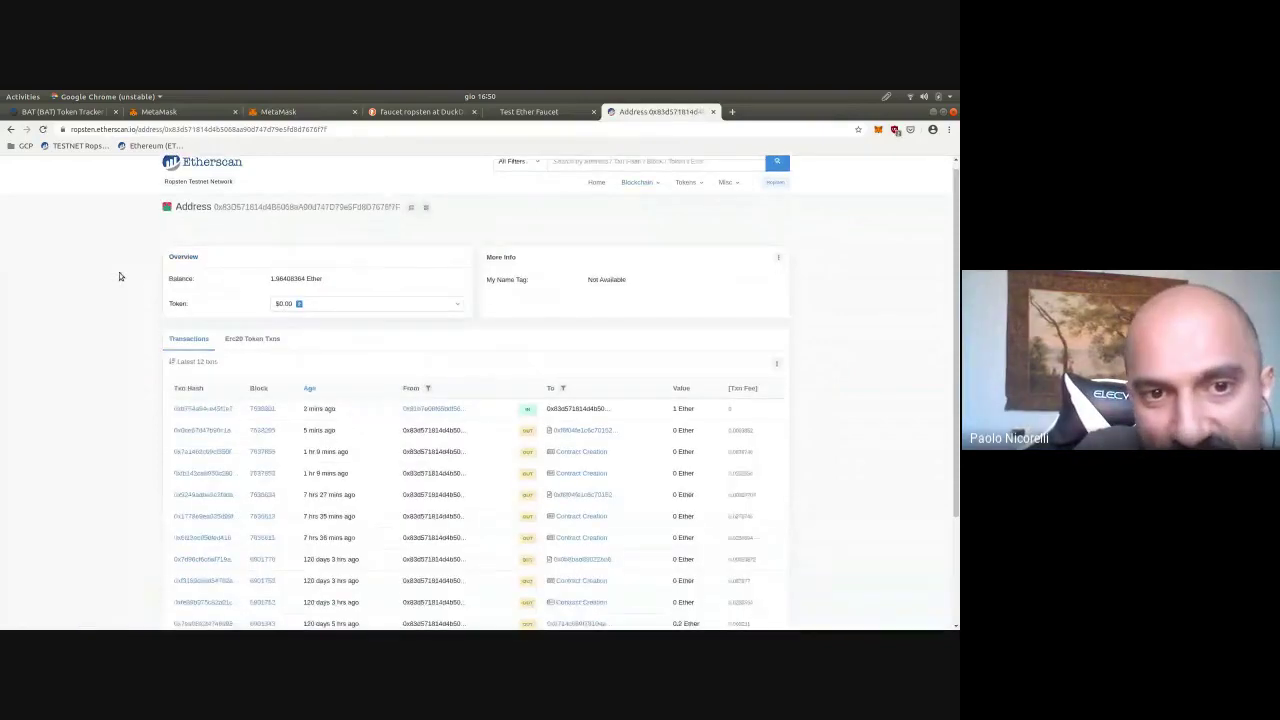
scroll(194, 569, "up", 2)
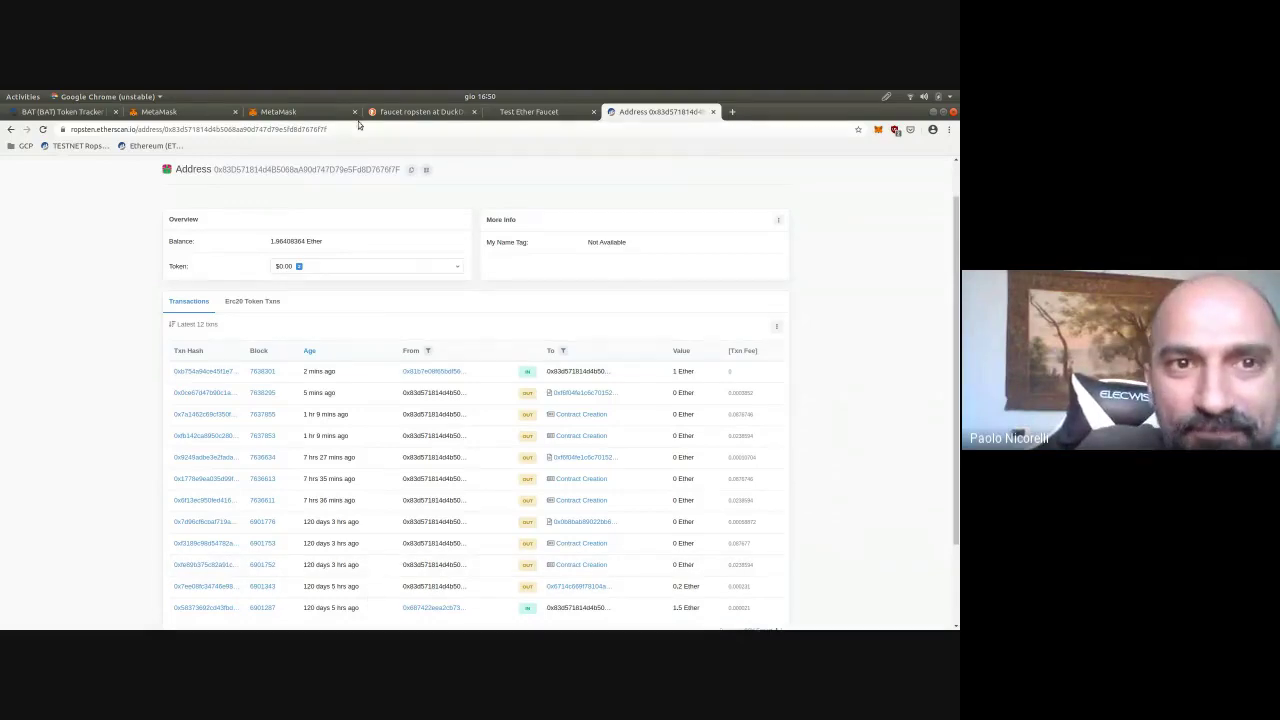
Look at the list of accounts in the MetaMask wallet and return to the Etherscan address page.
left_click(285, 111)
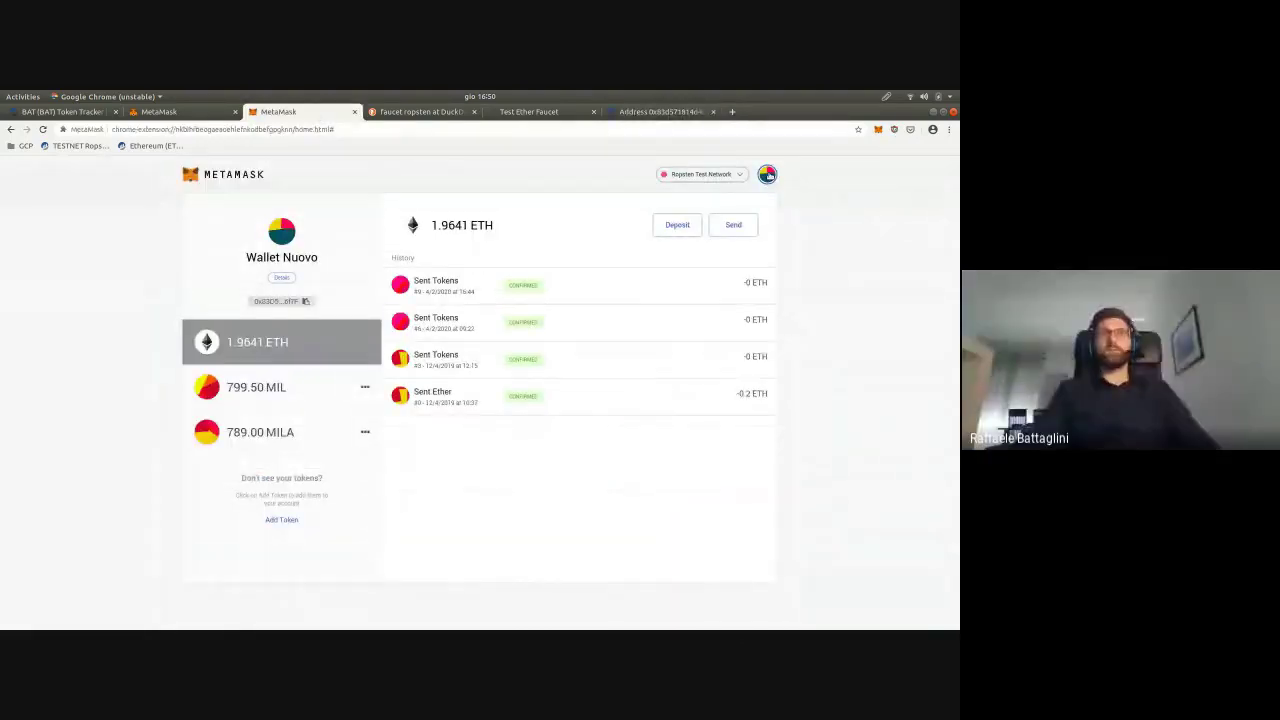
left_click(767, 175)
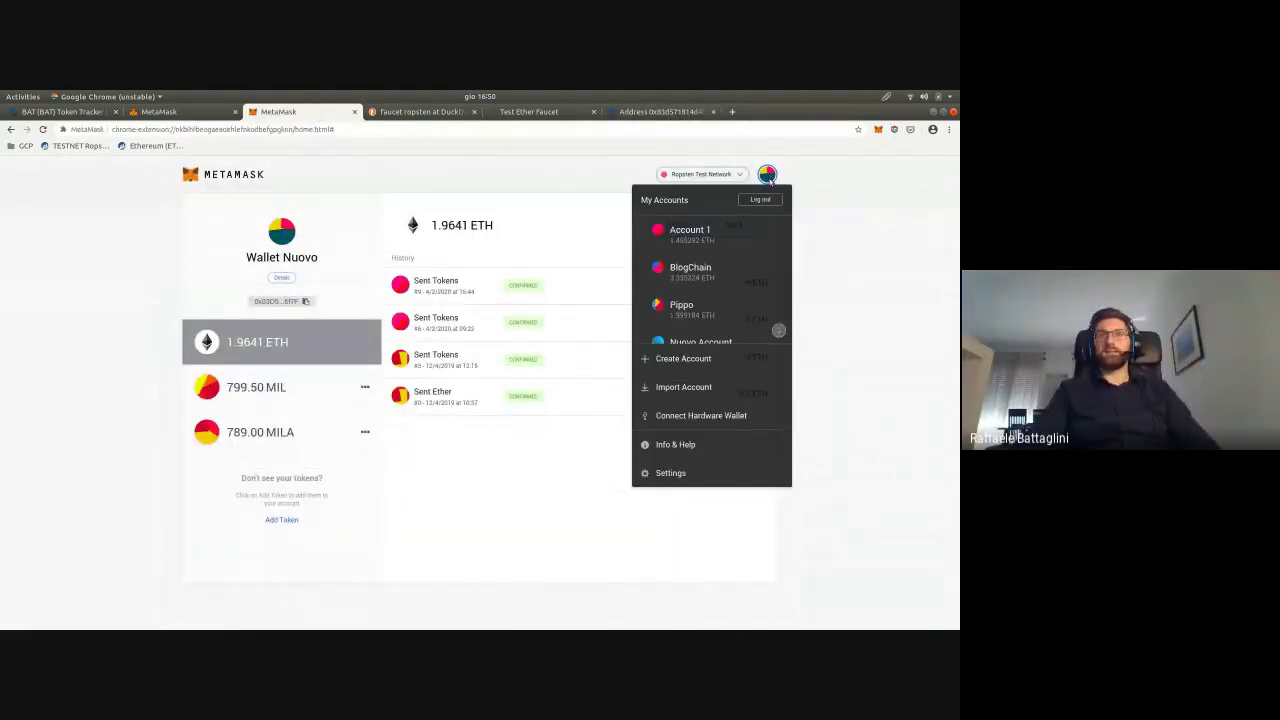
left_click(830, 200)
left_click(655, 111)
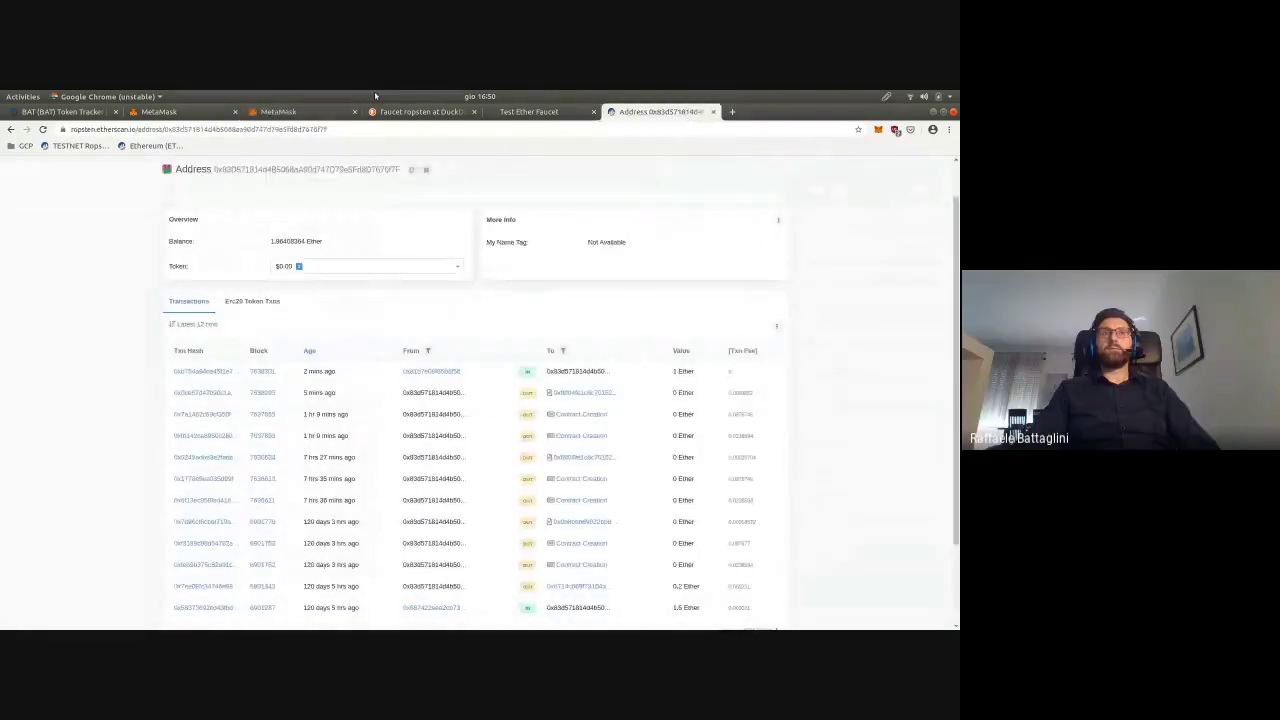
Close the faucet search, Test Ether Faucet and Etherscan address pages, leaving the Wallet Nuovo page open.
left_click(310, 112)
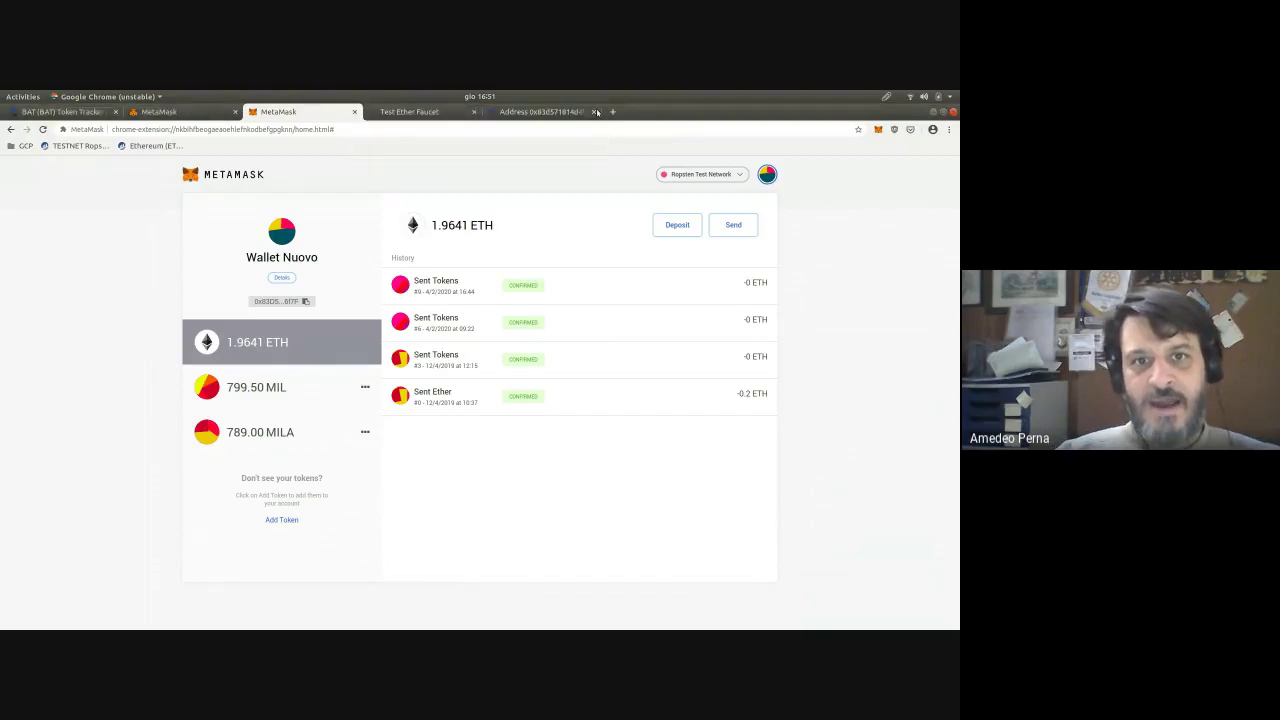
left_click(473, 112)
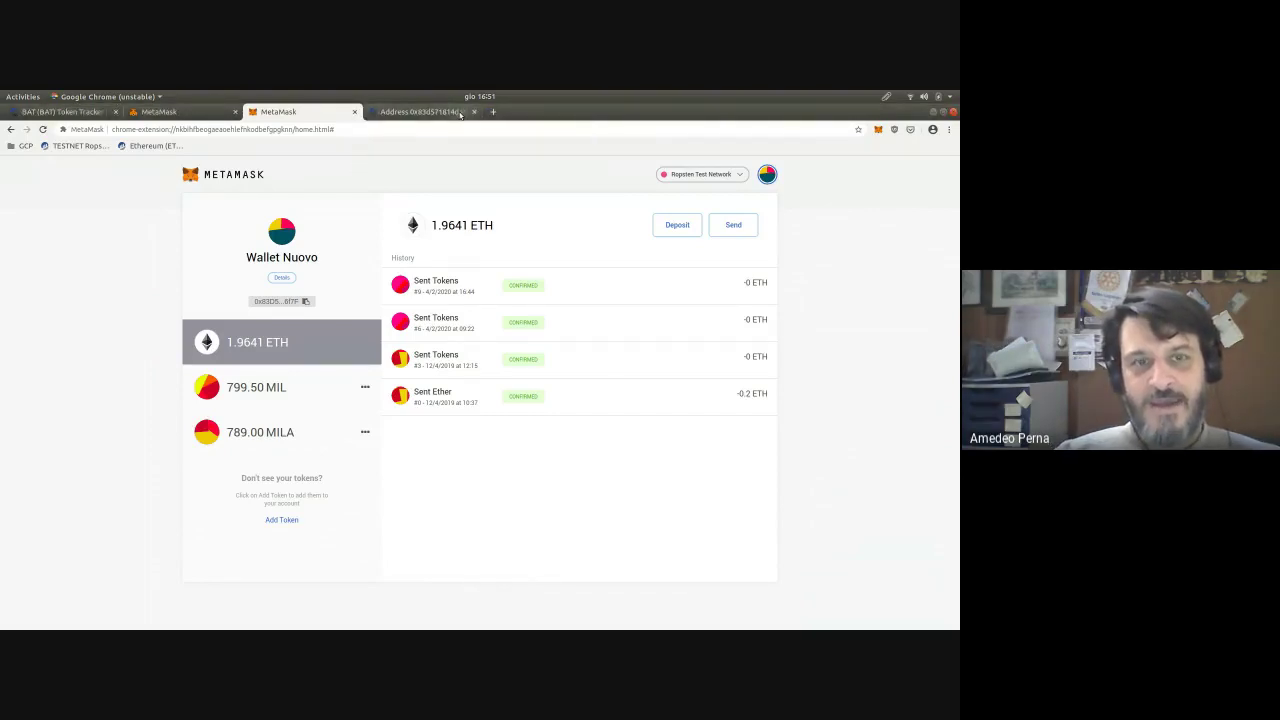
left_click(460, 113)
scroll(659, 172, "down", 3)
scroll(657, 171, "up", 5)
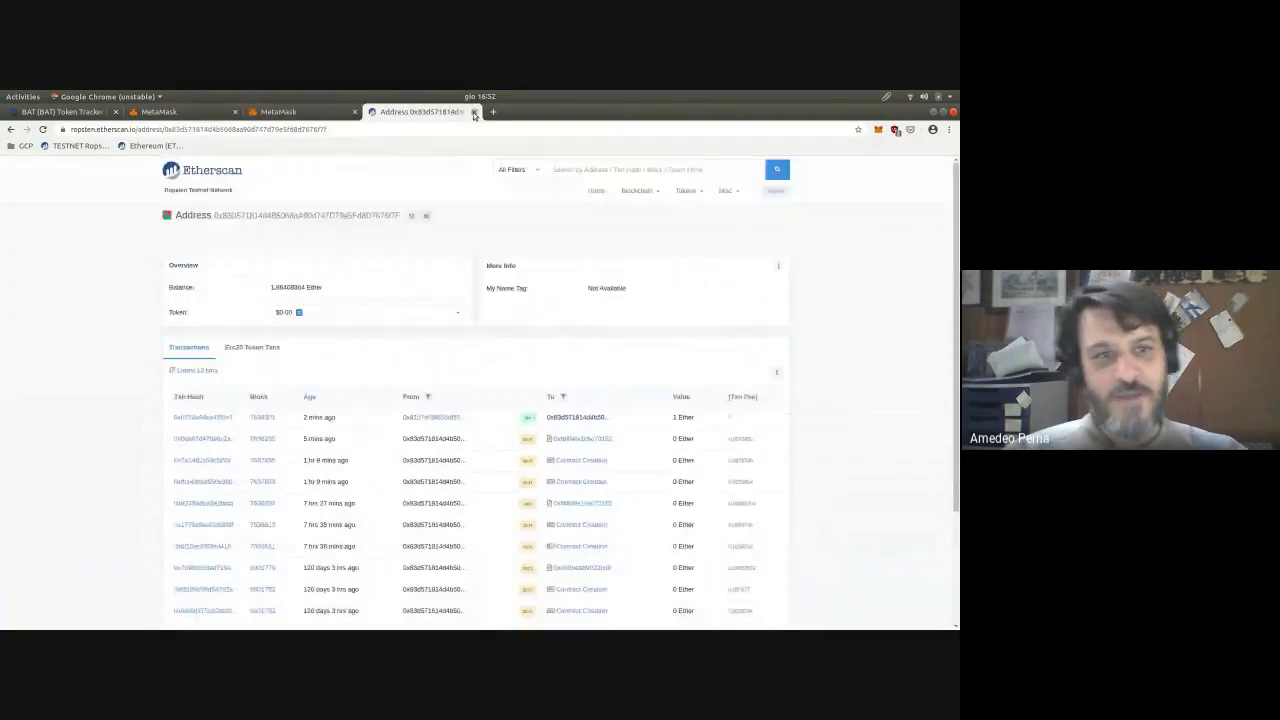
key("ctrl+w")
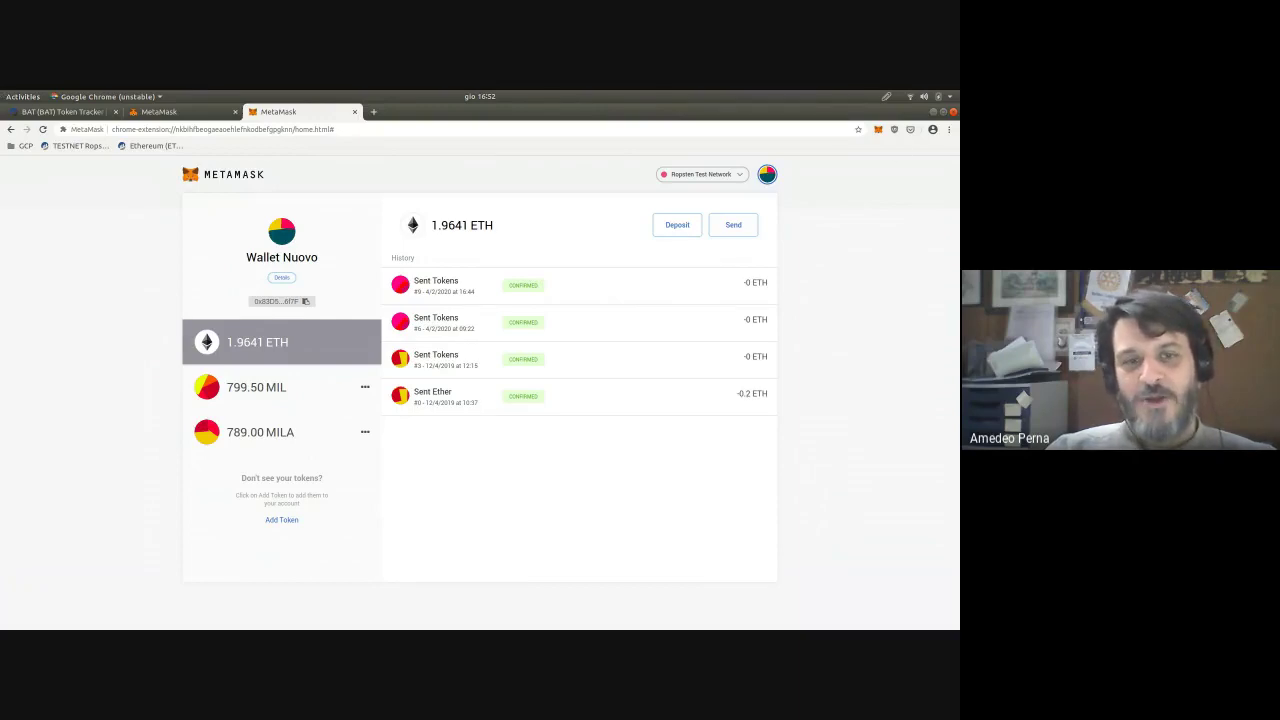
Switch to Atom and maximize the window with the LegalToken.sol contract.
key("alt+Tab")
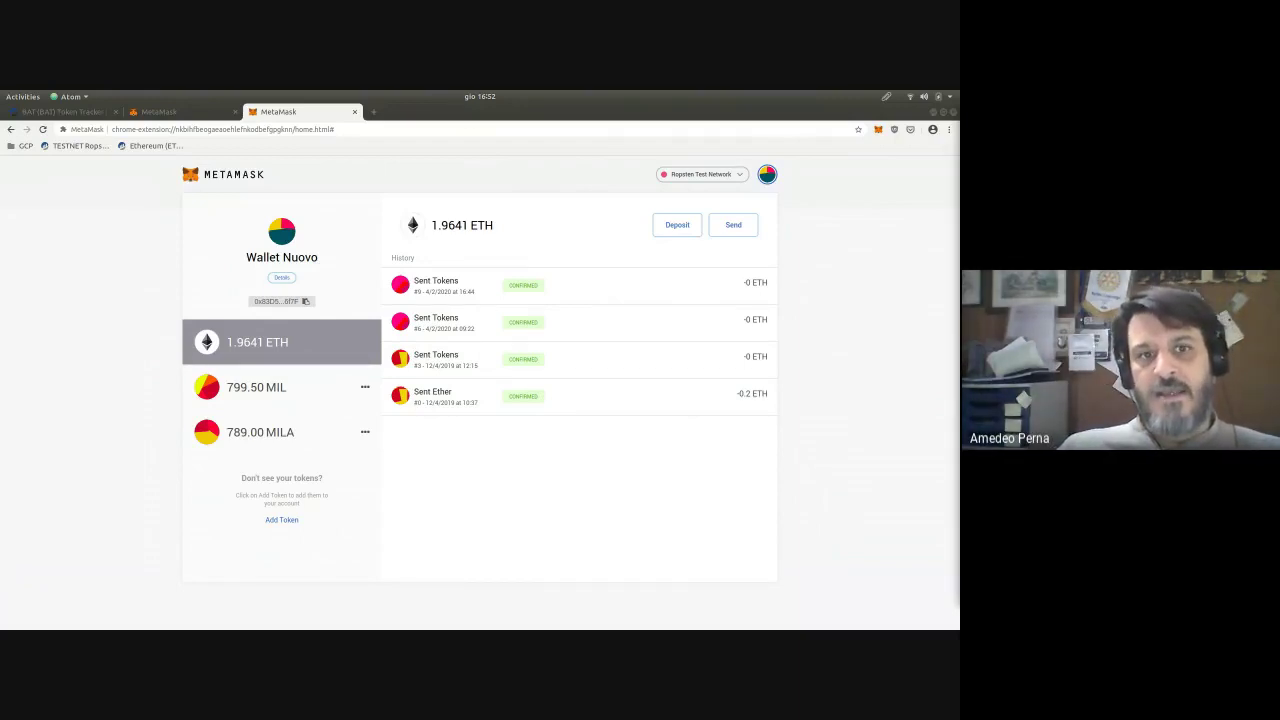
key("alt+Tab")
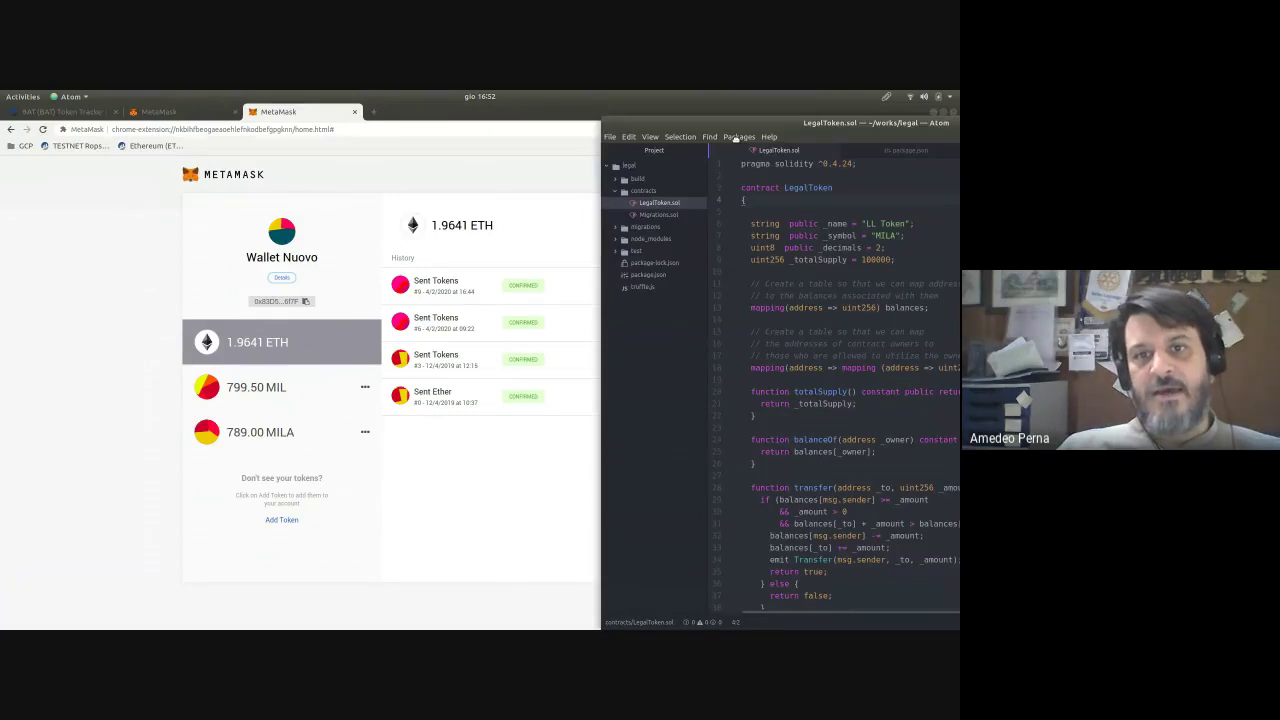
key("super+Up")
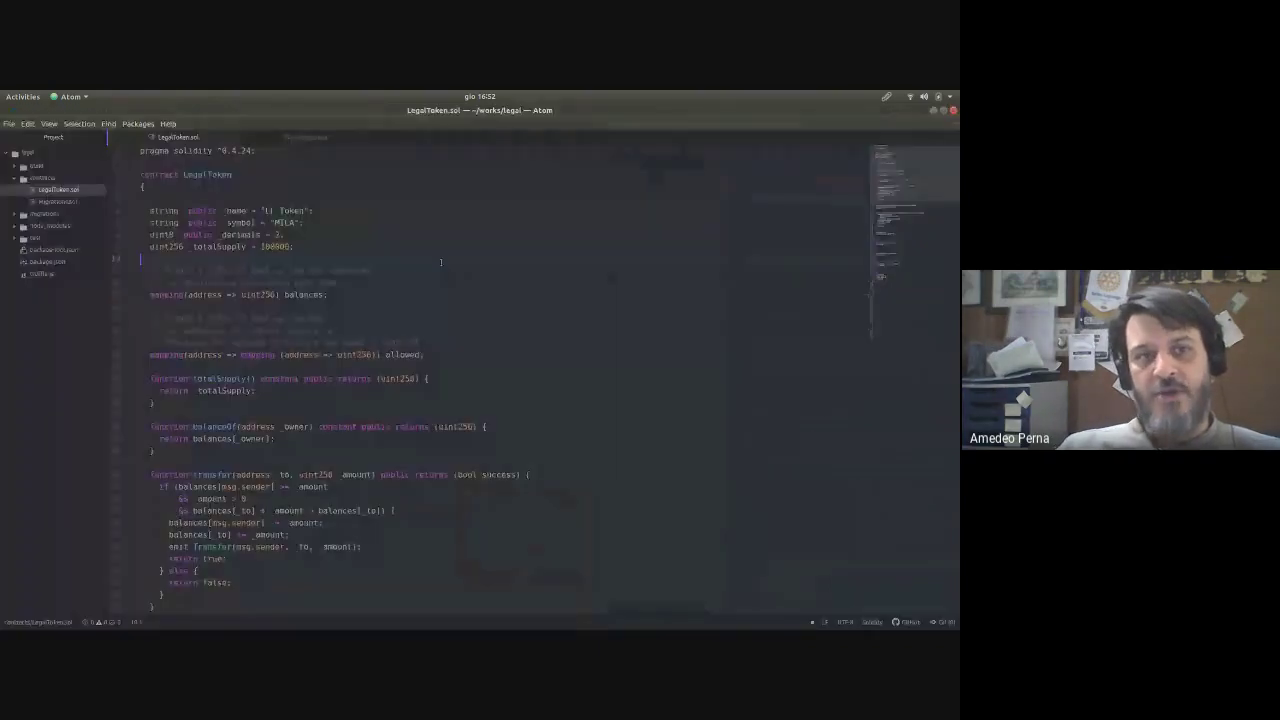